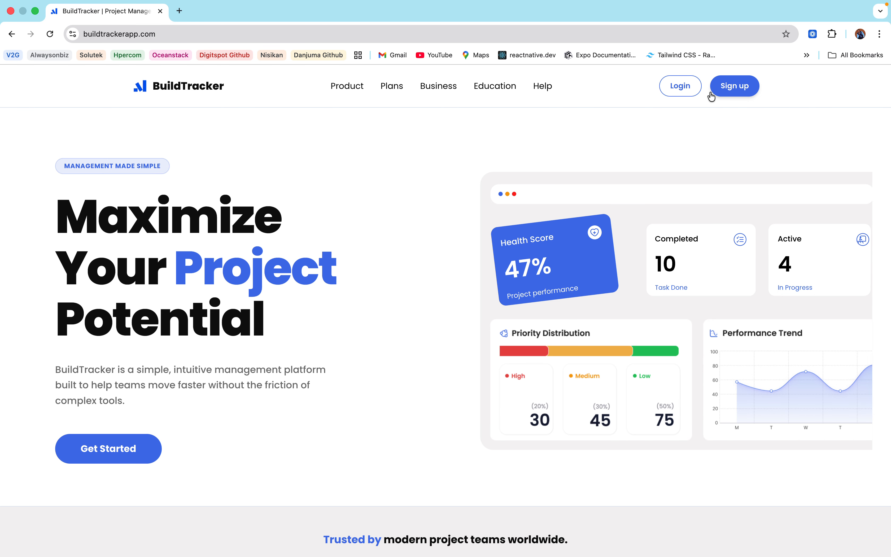
Step: Go from the sign-up page to the login page and log in with the saved details
{"action": "left_click", "coordinate": [737, 88]}
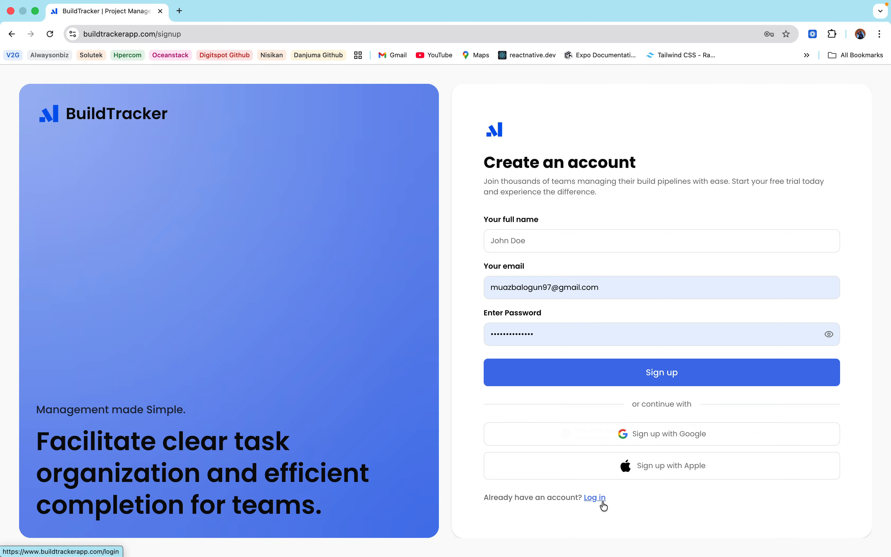
{"action": "left_click", "coordinate": [595, 498]}
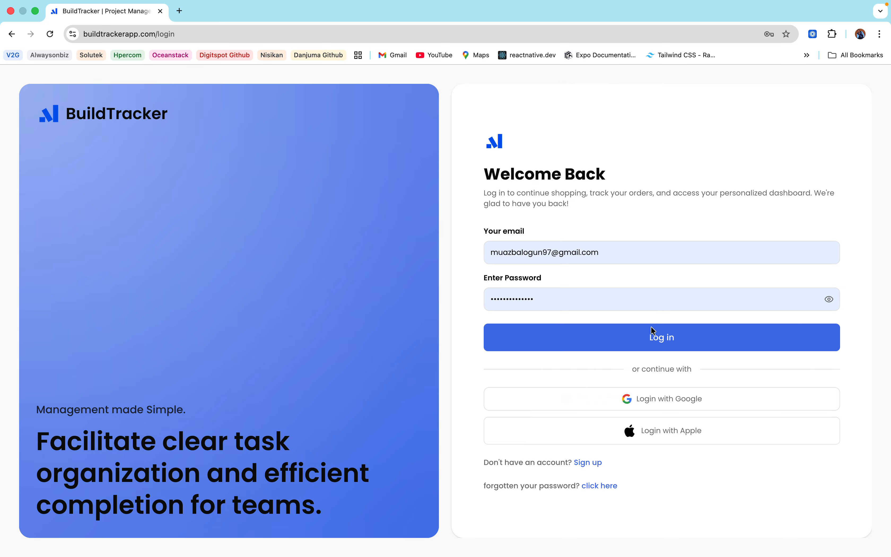
{"action": "left_click", "coordinate": [657, 341]}
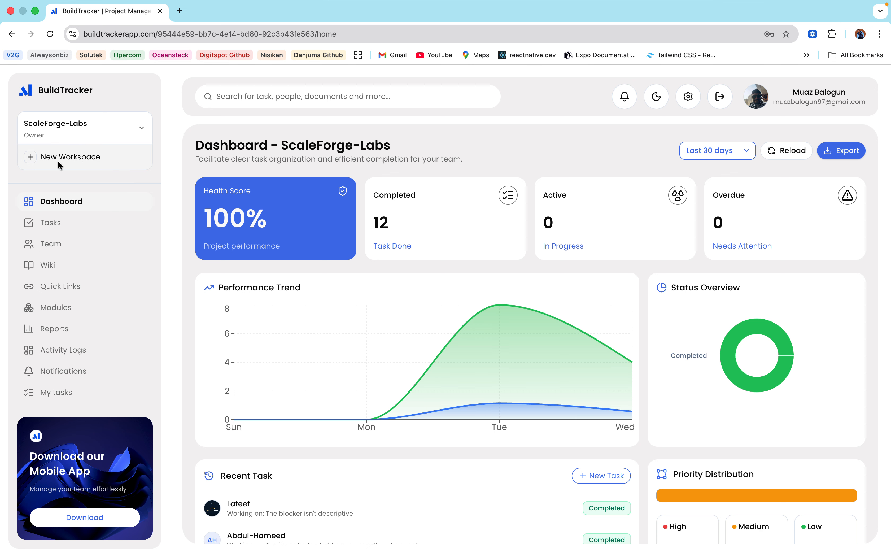
Step: Switch the active workspace to Paystack, then to SCF 6.0
{"action": "left_click", "coordinate": [111, 135]}
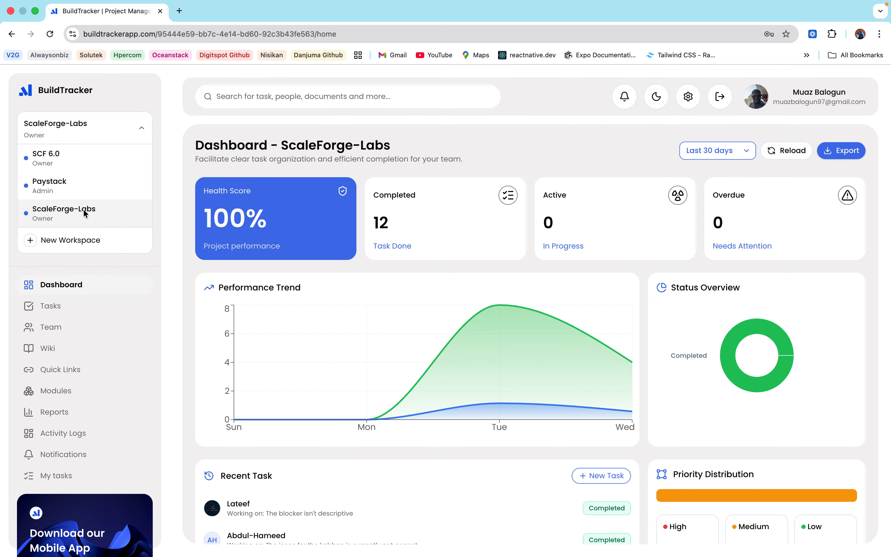
{"action": "left_click", "coordinate": [67, 183]}
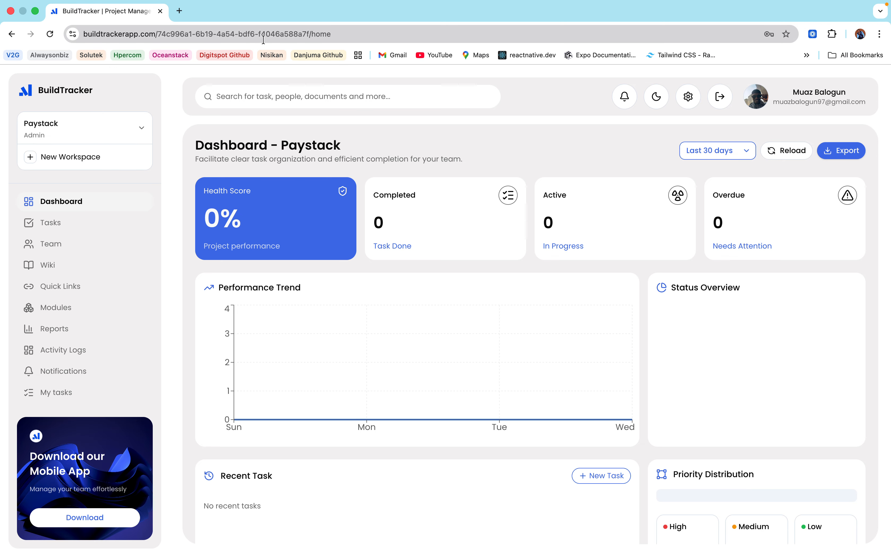
{"action": "left_click", "coordinate": [72, 126]}
{"action": "left_click", "coordinate": [65, 160]}
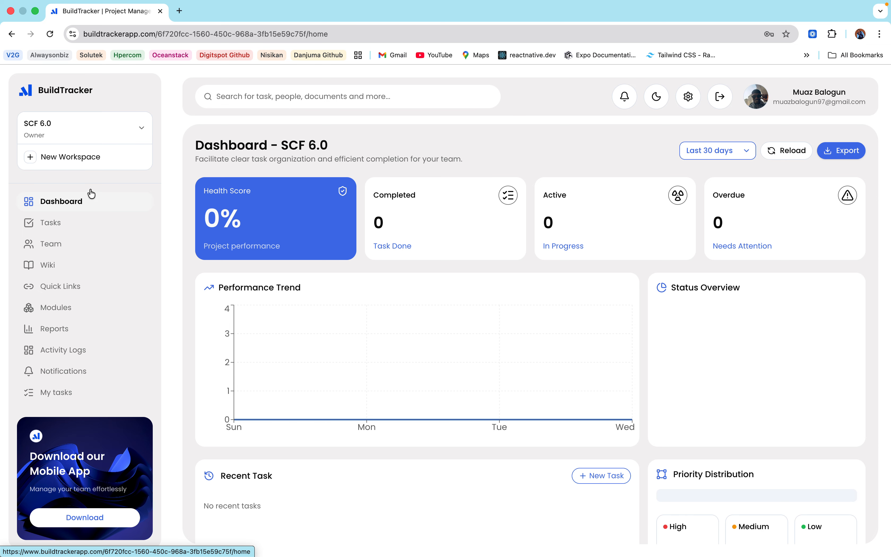
Step: Open the New Workspace form, close it without creating one, and go to Tasks
{"action": "left_click", "coordinate": [59, 163]}
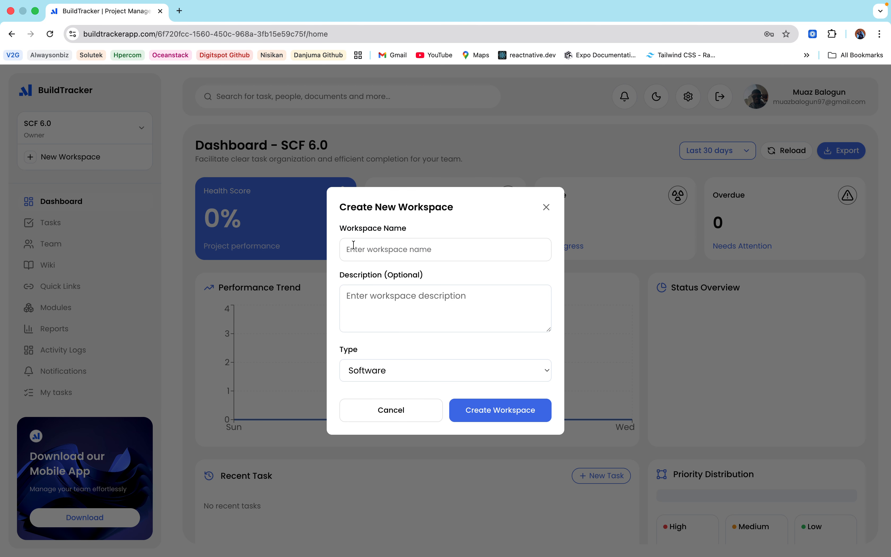
{"action": "left_click", "coordinate": [546, 208]}
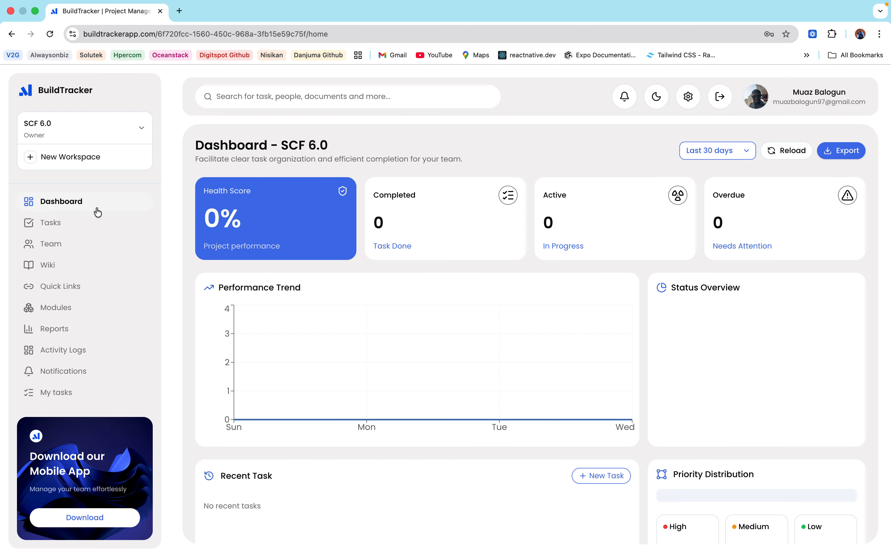
{"action": "left_click", "coordinate": [52, 227]}
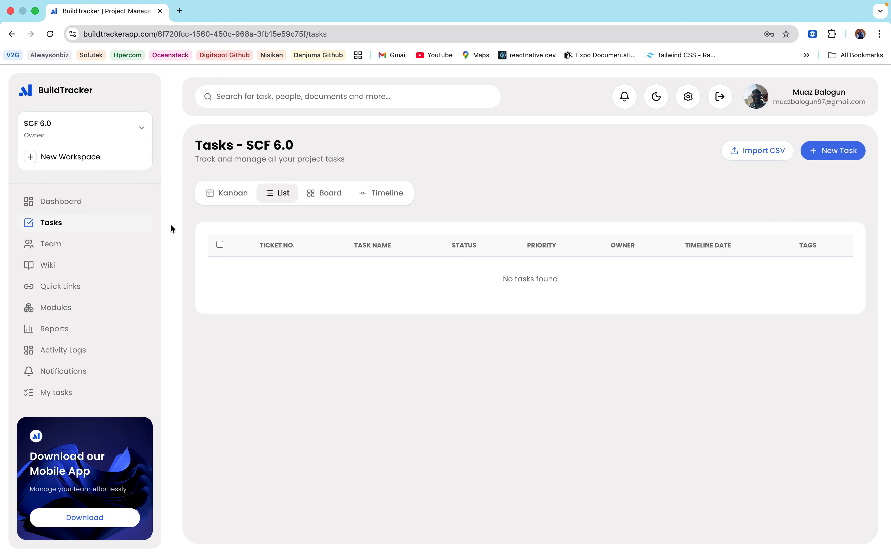
Step: Switch to ScaleForge-Labs, show the Kanban board, and move ticket #12 into In Progress
{"action": "left_click", "coordinate": [88, 115]}
{"action": "left_click", "coordinate": [81, 215]}
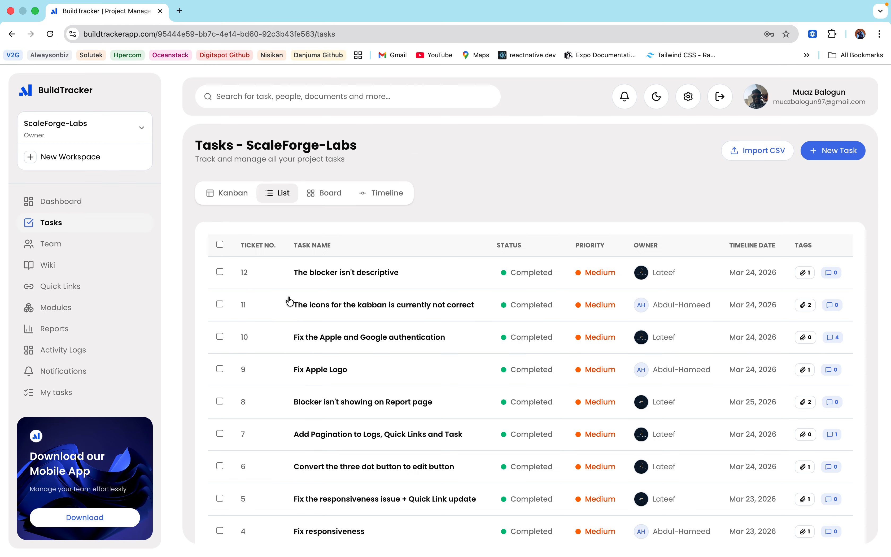
{"action": "left_click", "coordinate": [217, 198]}
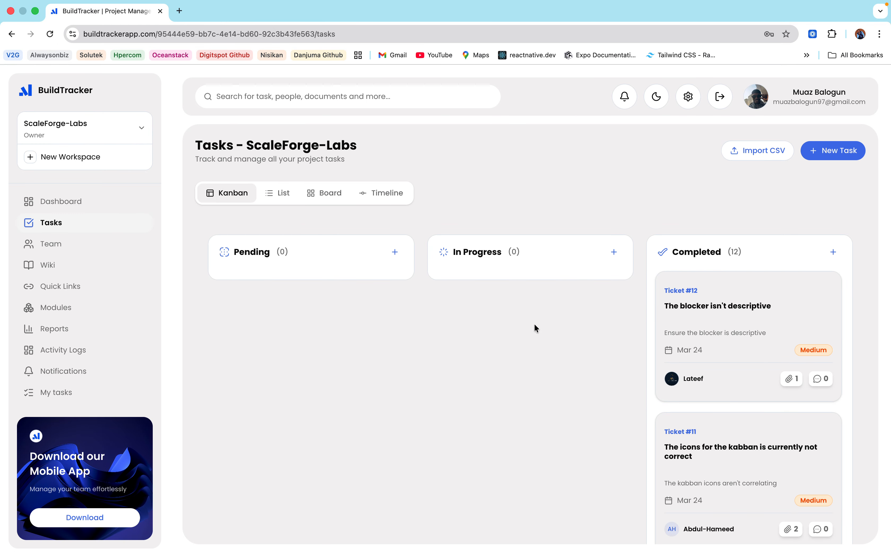
{"action": "left_click_drag", "start_coordinate": [741, 306], "coordinate": [739, 274]}
Step: View the tasks as a list table and scroll through it
{"action": "left_click", "coordinate": [274, 195]}
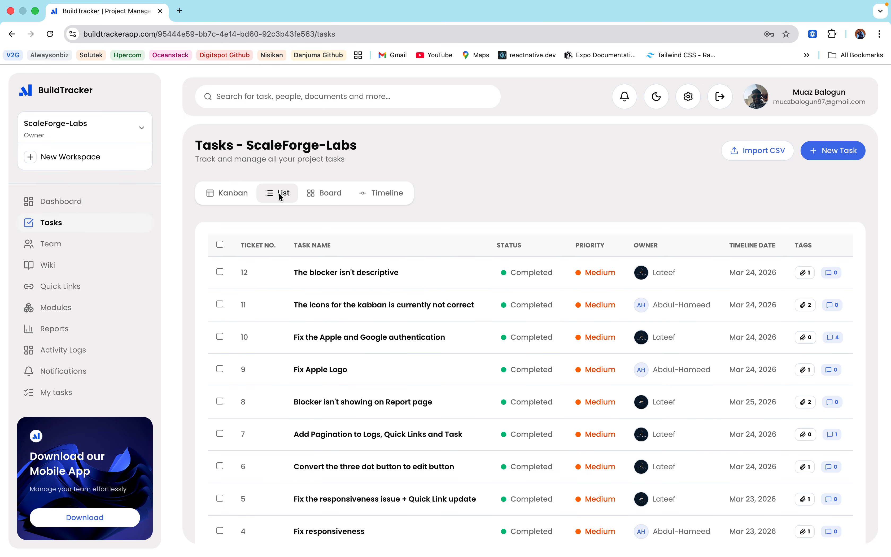
{"action": "scroll", "coordinate": [474, 311], "scroll_direction": "down", "scroll_amount": 5}
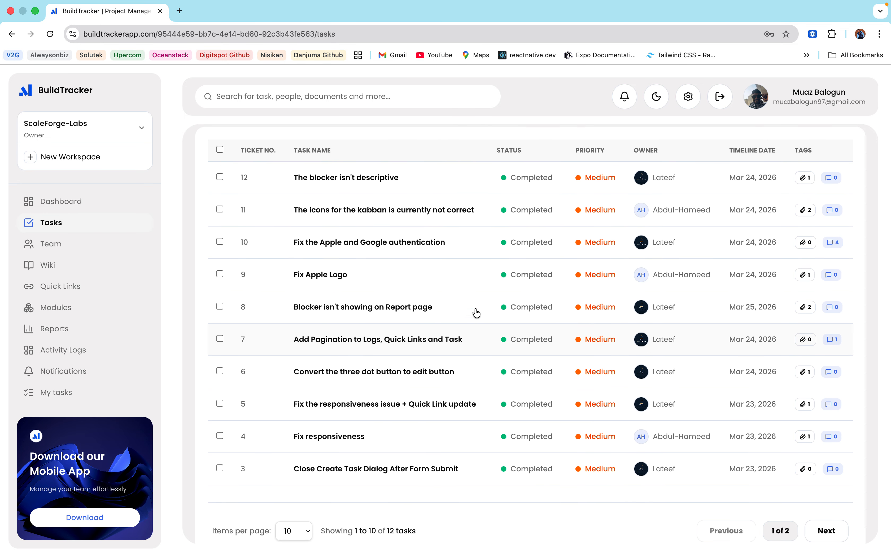
{"action": "scroll", "coordinate": [474, 313], "scroll_direction": "up", "scroll_amount": 2}
{"action": "scroll", "coordinate": [292, 382], "scroll_direction": "down", "scroll_amount": 2}
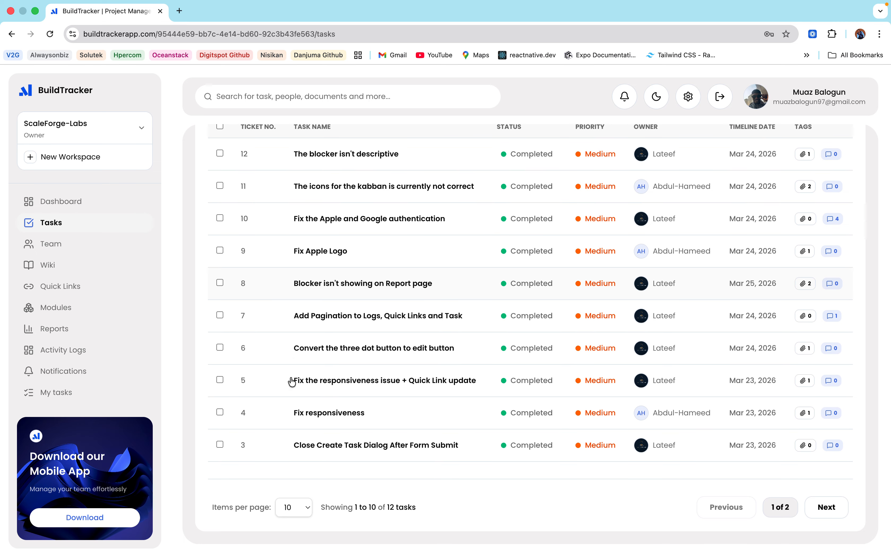
{"action": "scroll", "coordinate": [358, 295], "scroll_direction": "up", "scroll_amount": 3}
{"action": "scroll", "coordinate": [359, 295], "scroll_direction": "down", "scroll_amount": 3}
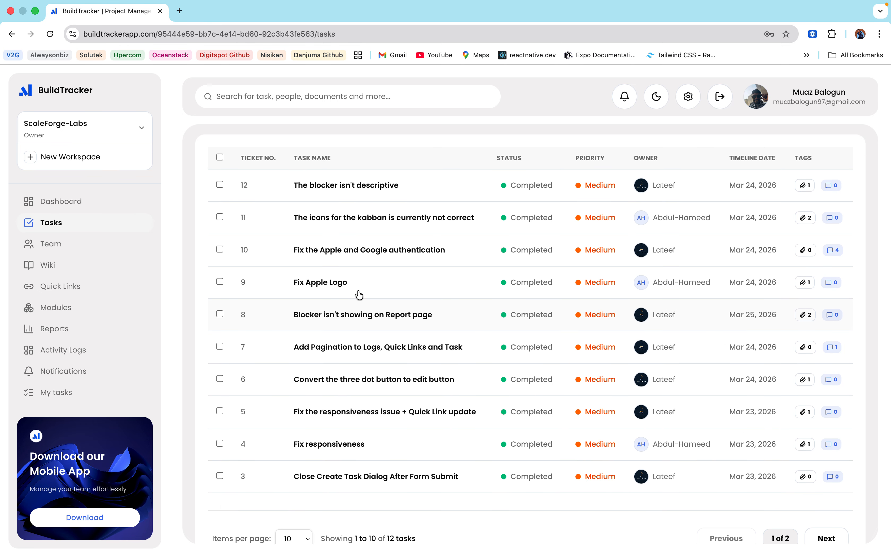
{"action": "scroll", "coordinate": [358, 293], "scroll_direction": "up", "scroll_amount": 3}
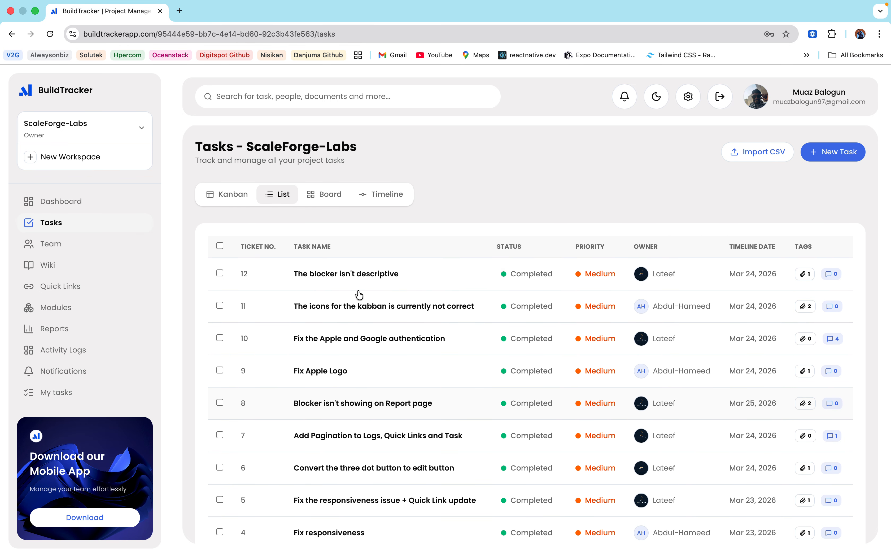
Step: Browse the Board and Timeline views, then return to the Kanban board
{"action": "left_click", "coordinate": [320, 193]}
{"action": "scroll", "coordinate": [754, 393], "scroll_direction": "down", "scroll_amount": 5}
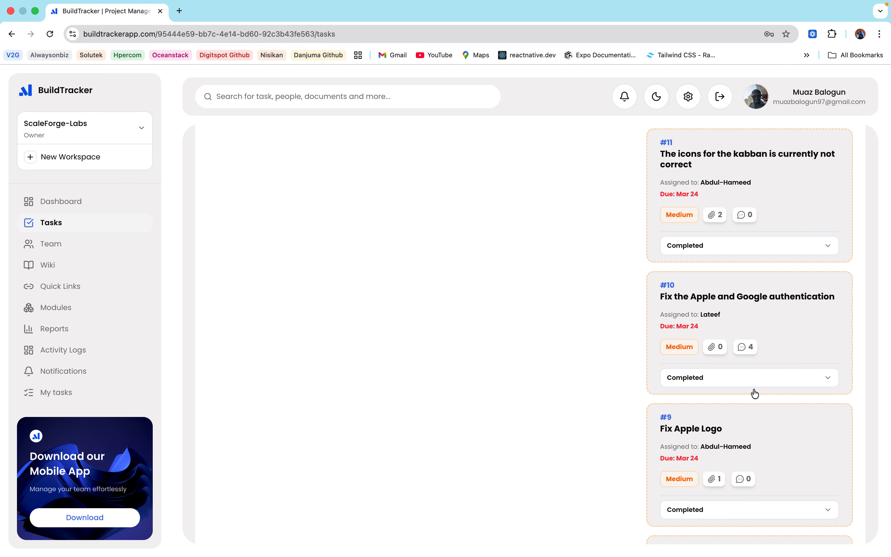
{"action": "scroll", "coordinate": [751, 391], "scroll_direction": "up", "scroll_amount": 5}
{"action": "left_click", "coordinate": [378, 193]}
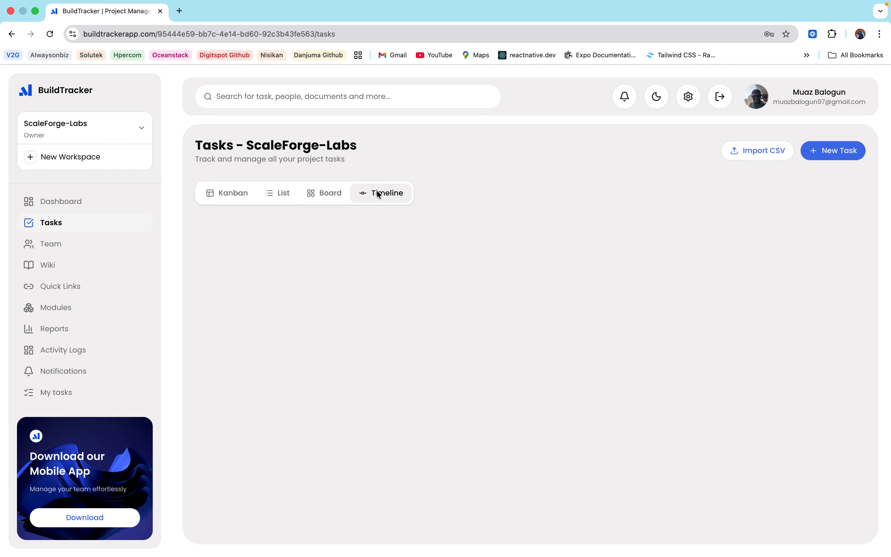
{"action": "left_click", "coordinate": [239, 193]}
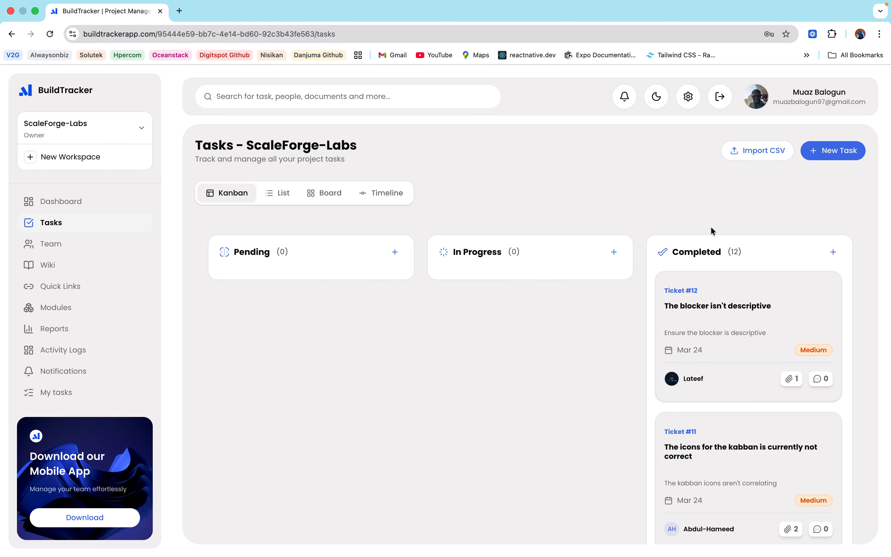
{"action": "left_click", "coordinate": [838, 155]}
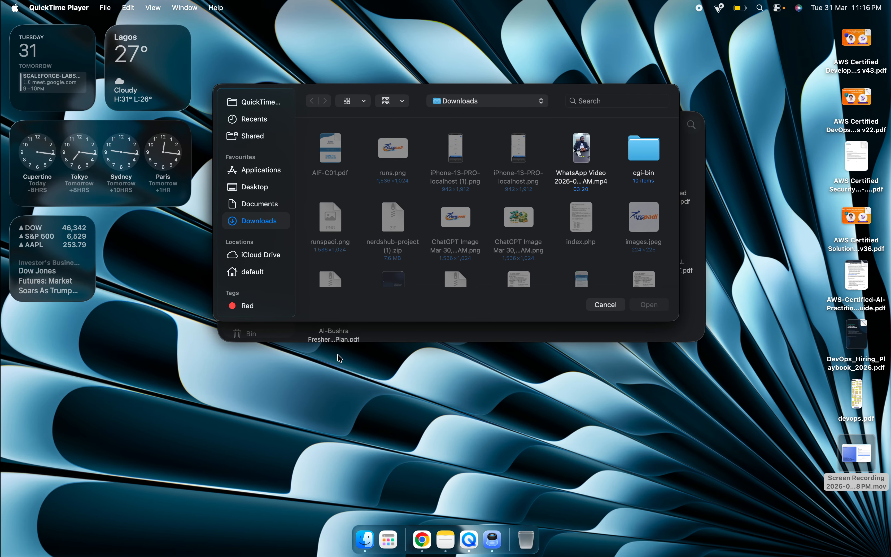
Step: Copy 'Design Landing Page' from Notes into the new task's Task Title field
{"action": "left_click", "coordinate": [447, 545]}
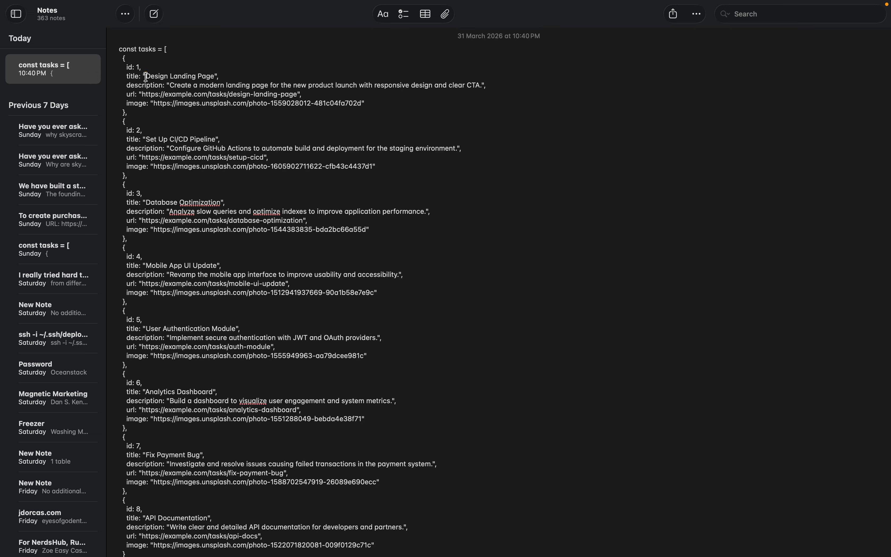
{"action": "left_click_drag", "start_coordinate": [146, 76], "coordinate": [216, 74]}
{"action": "key", "text": "super+c"}
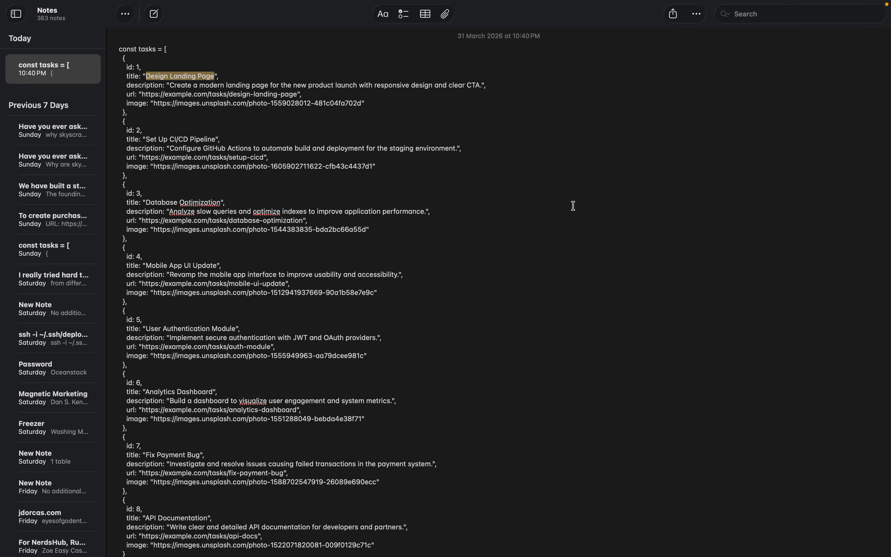
{"action": "key", "text": "ctrl+Right"}
{"action": "left_click", "coordinate": [252, 174]}
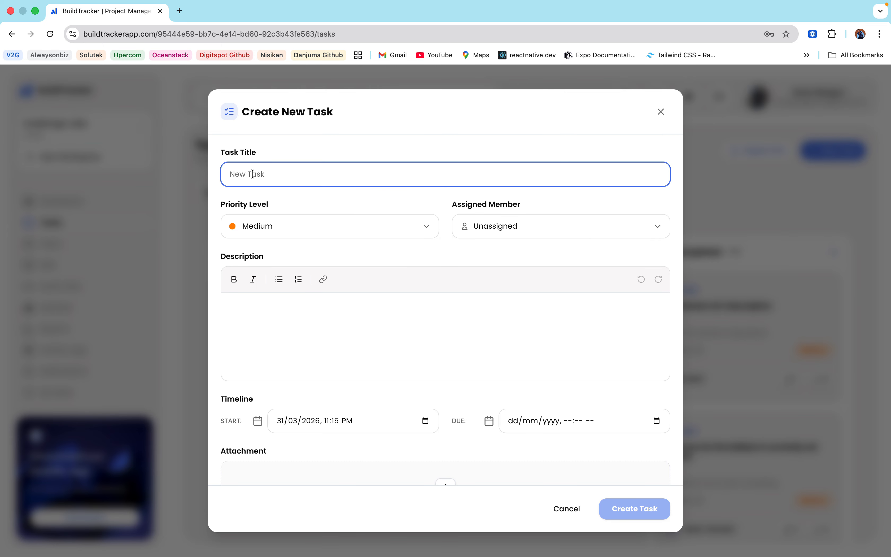
{"action": "key", "text": "super+v"}
Step: Copy the first task's description sentence from Notes
{"action": "key", "text": "ctrl+Left"}
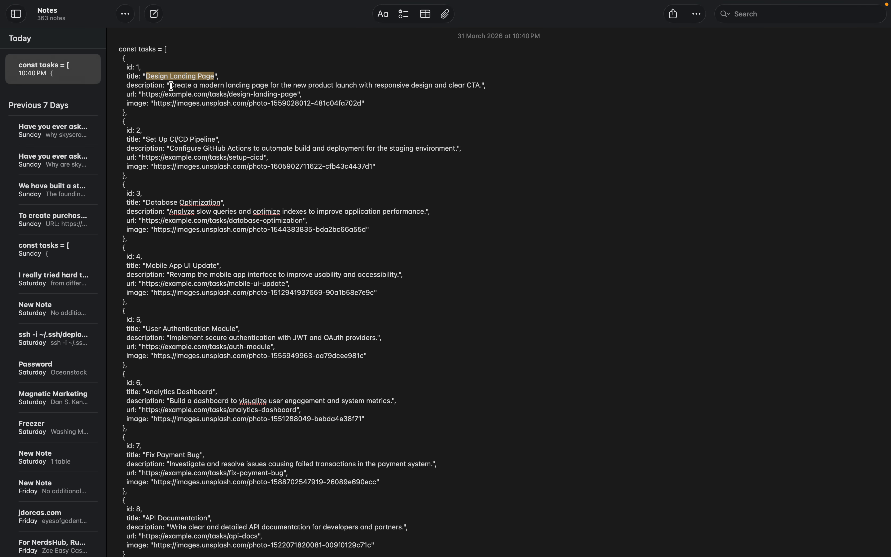
{"action": "left_click_drag", "start_coordinate": [170, 85], "coordinate": [481, 85]}
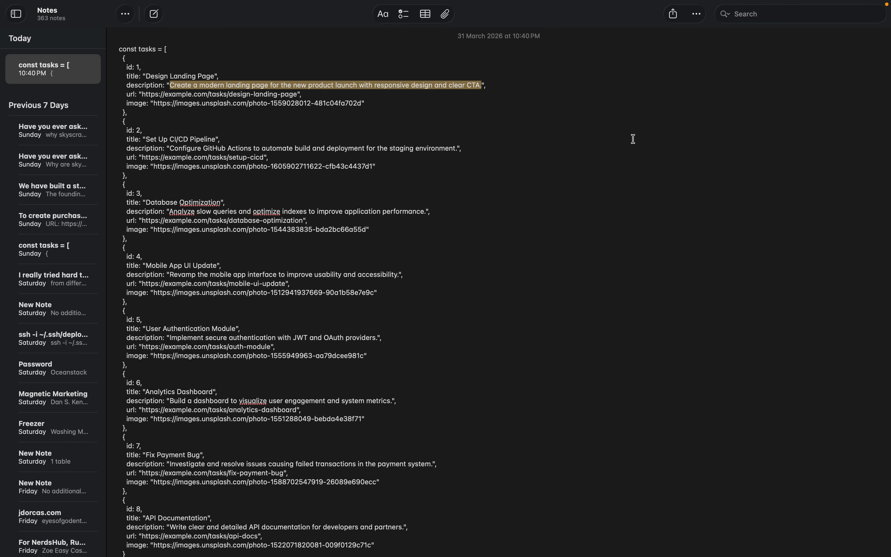
{"action": "key", "text": "ctrl+Right"}
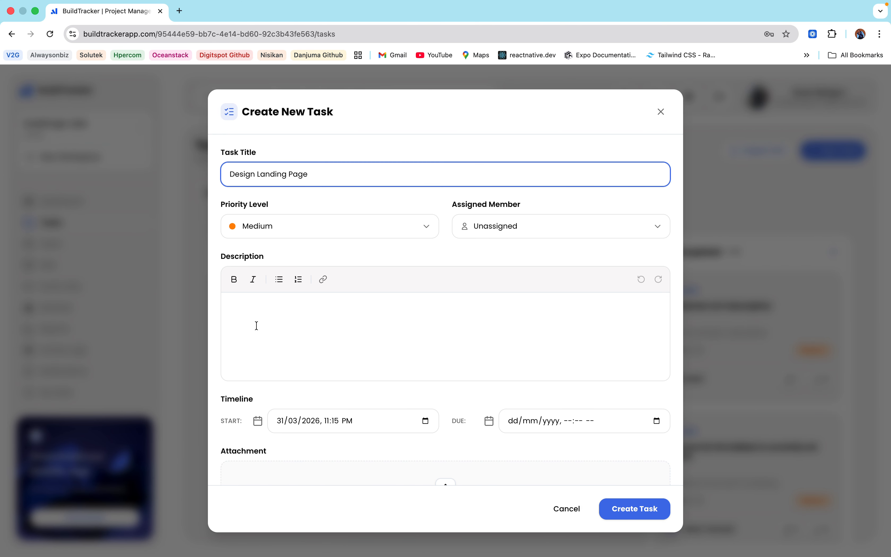
Step: Paste the description and accept the Grammarly fix to 'a responsive design'
{"action": "left_click", "coordinate": [272, 344]}
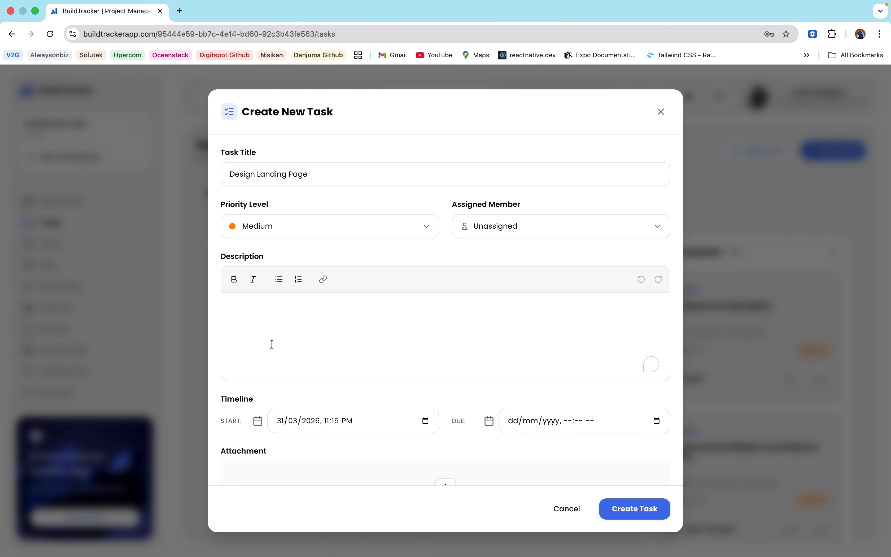
{"action": "type", "text": "Create a modern landing page for the new product launch with responsive design and clear CTA."}
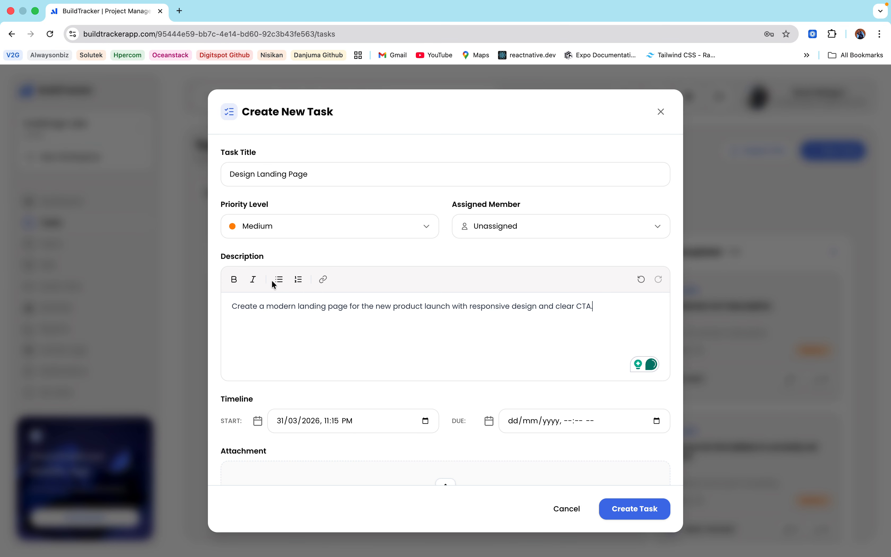
{"action": "mouse_move", "coordinate": [496, 306]}
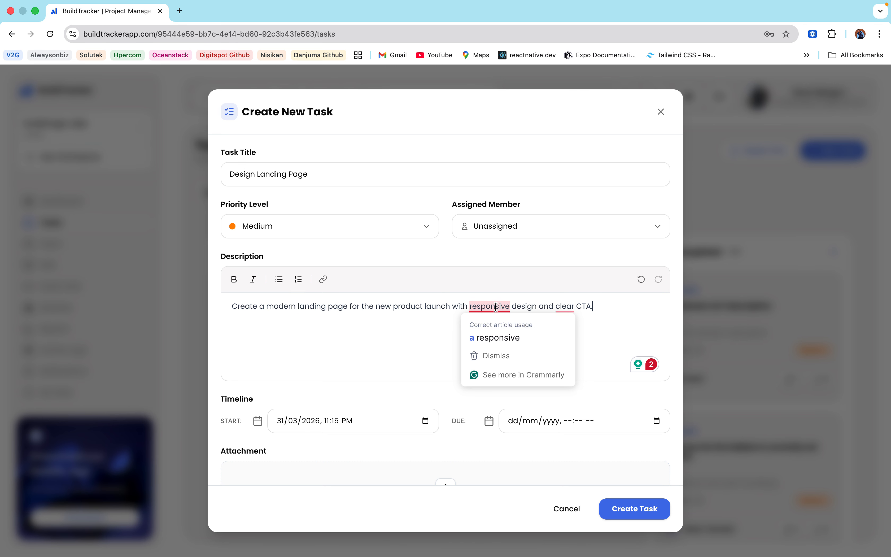
{"action": "left_click", "coordinate": [510, 341]}
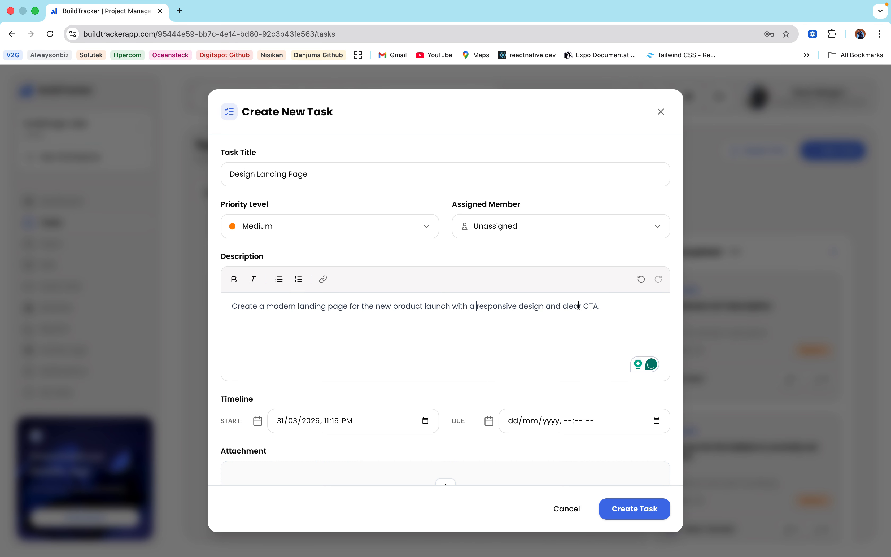
Step: Assign the task to the admin COO member with Medium priority
{"action": "left_click", "coordinate": [536, 230]}
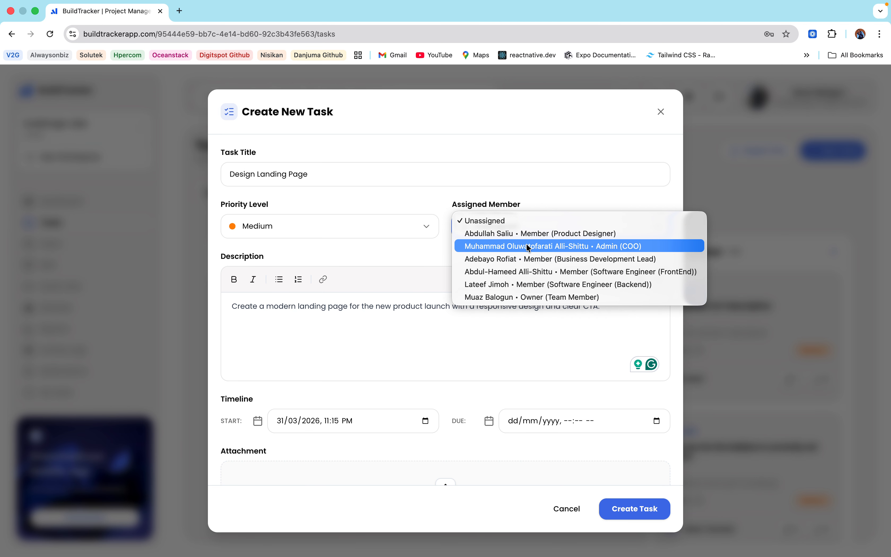
{"action": "left_click", "coordinate": [539, 250]}
{"action": "left_click", "coordinate": [402, 228]}
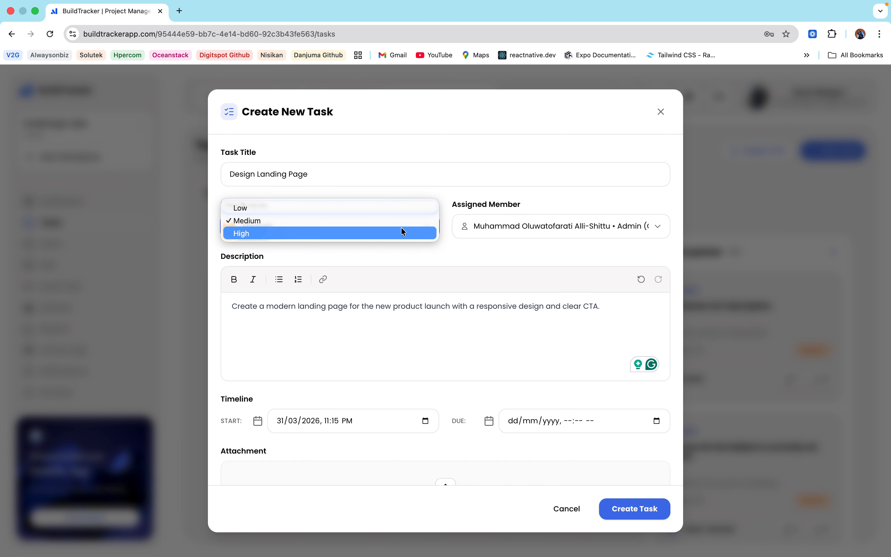
{"action": "left_click", "coordinate": [346, 221]}
Step: Set the due date to 01/04/2026 11:16 PM and zoom the page out
{"action": "scroll", "coordinate": [415, 436], "scroll_direction": "down", "scroll_amount": 3}
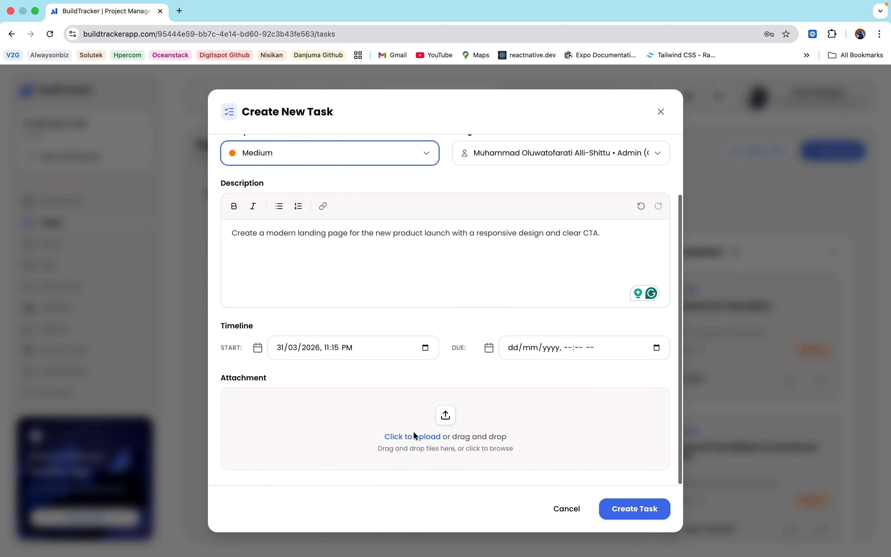
{"action": "left_click", "coordinate": [657, 348]}
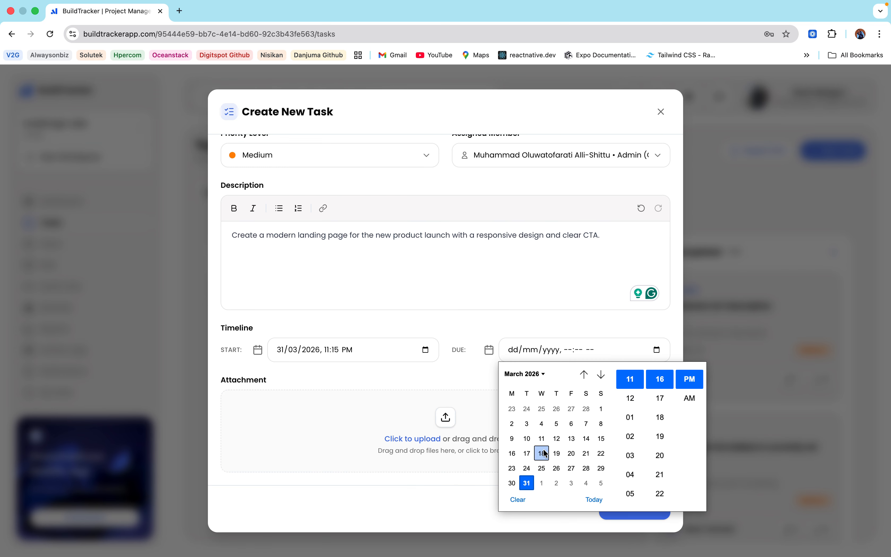
{"action": "left_click", "coordinate": [544, 488]}
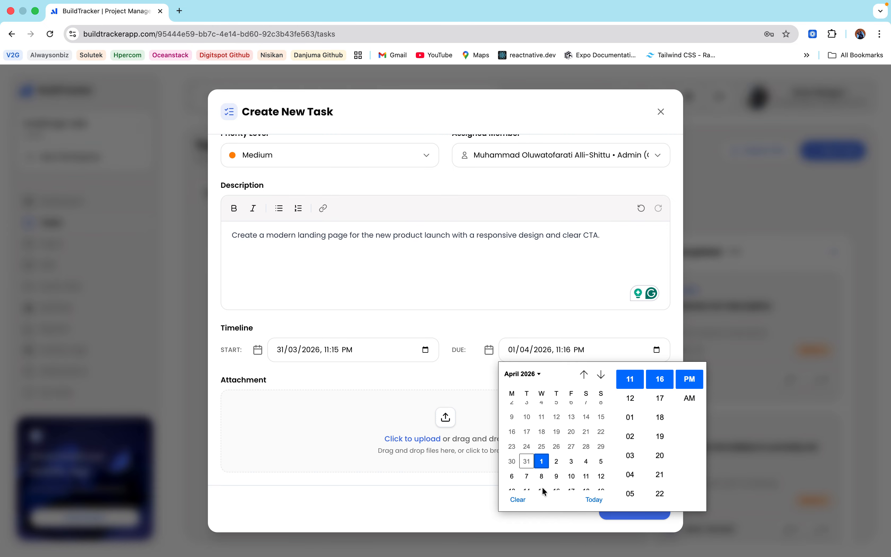
{"action": "left_click", "coordinate": [669, 330]}
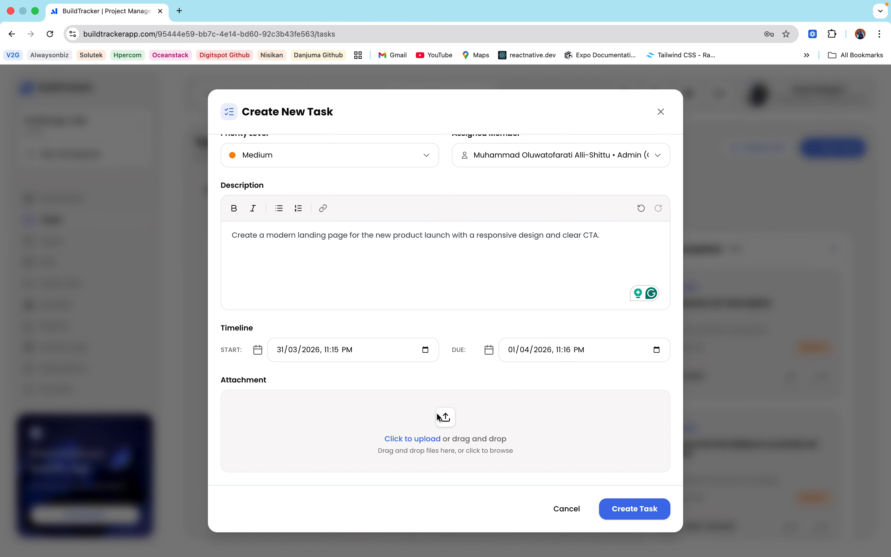
{"action": "key", "text": "super+minus"}
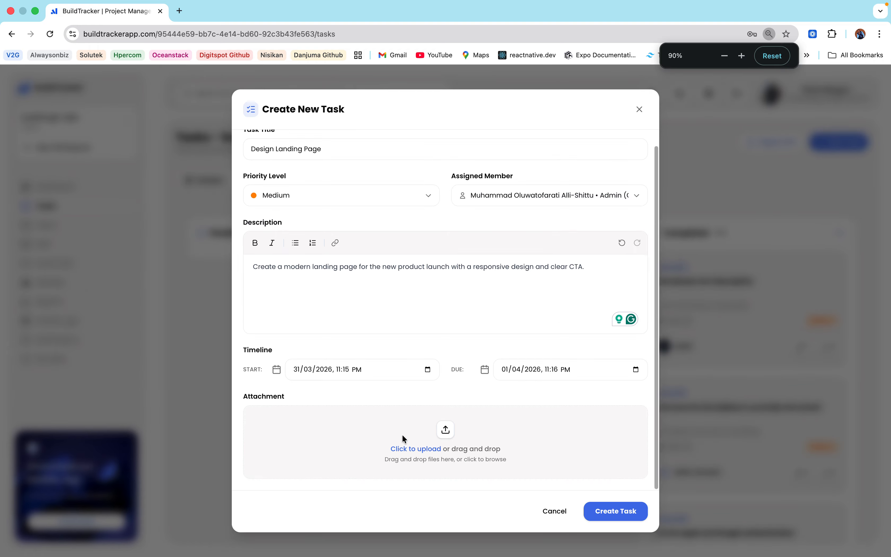
{"action": "left_click", "coordinate": [415, 449]}
Step: Attach runs.png from Downloads to the new task
{"action": "left_click", "coordinate": [391, 259]}
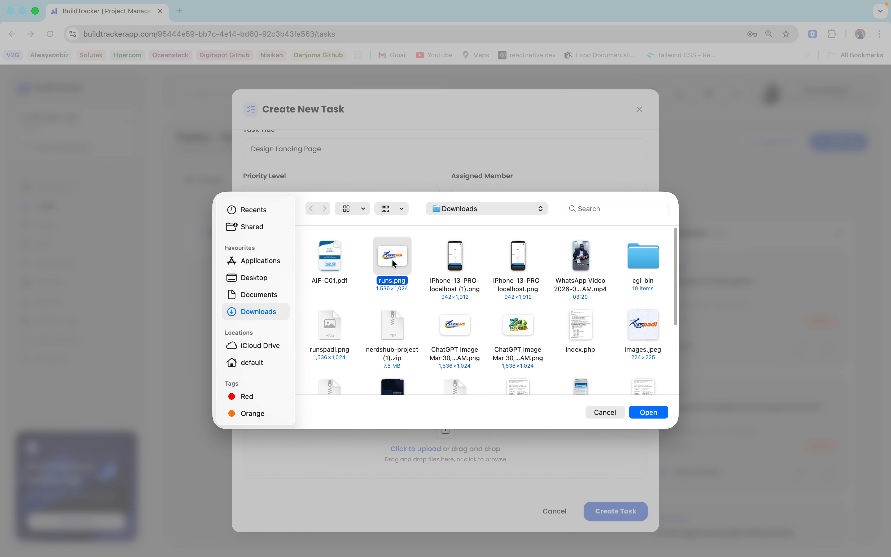
{"action": "left_click", "coordinate": [647, 413]}
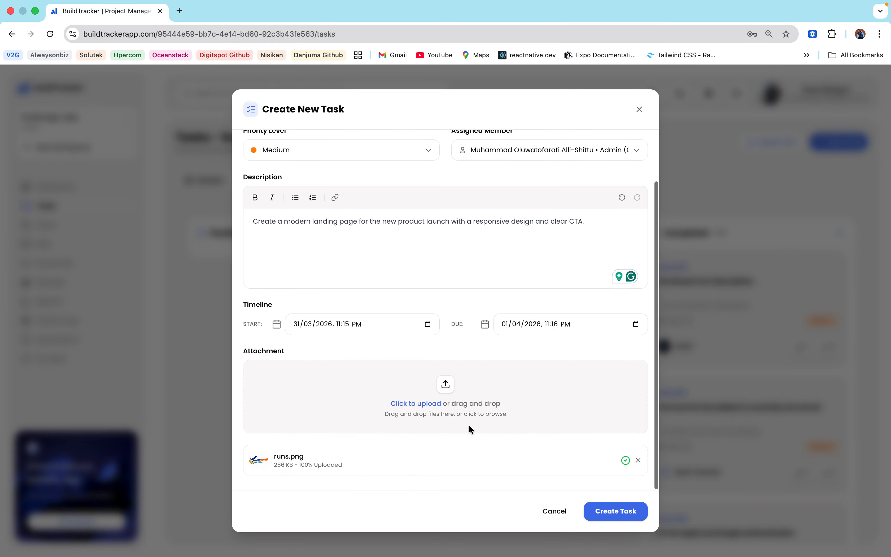
{"action": "key", "text": "super+equal"}
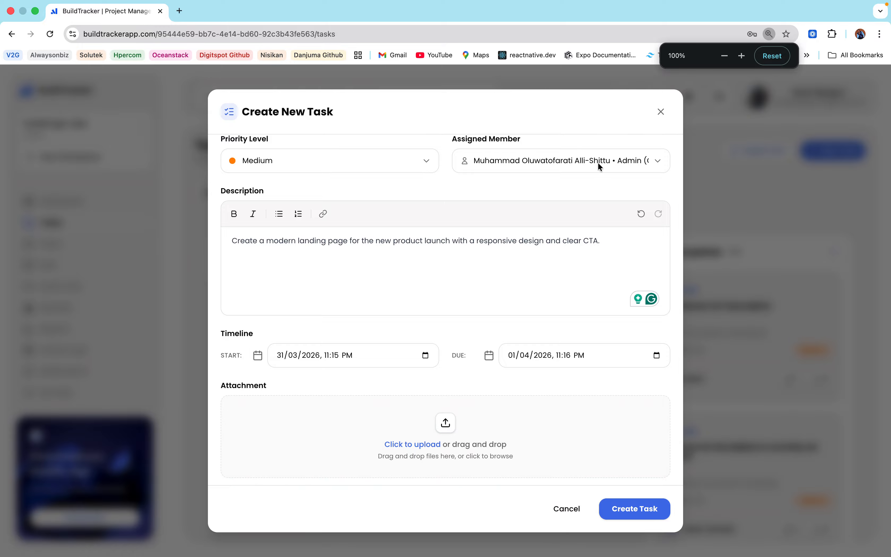
{"action": "scroll", "coordinate": [418, 412], "scroll_direction": "down", "scroll_amount": 3}
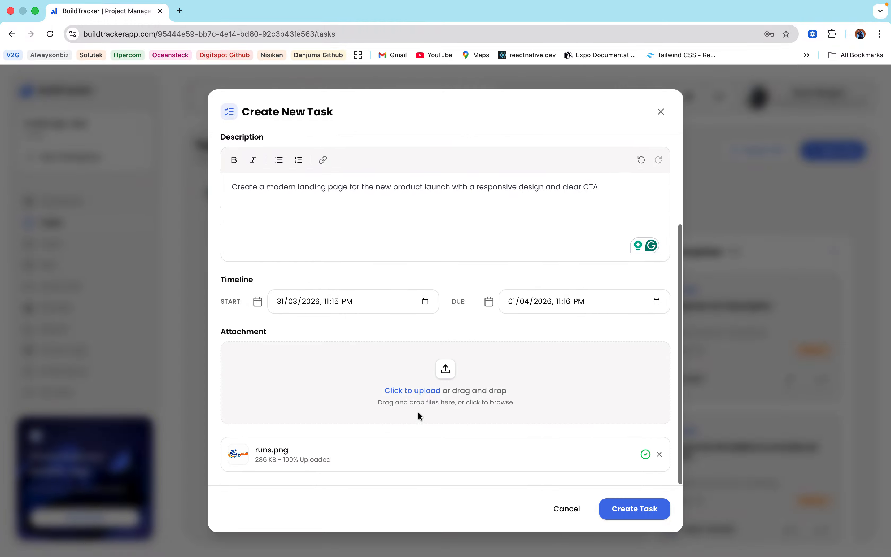
Step: Preview the runs.png attachment, then create the task as Ticket #13 and open it
{"action": "left_click", "coordinate": [286, 449]}
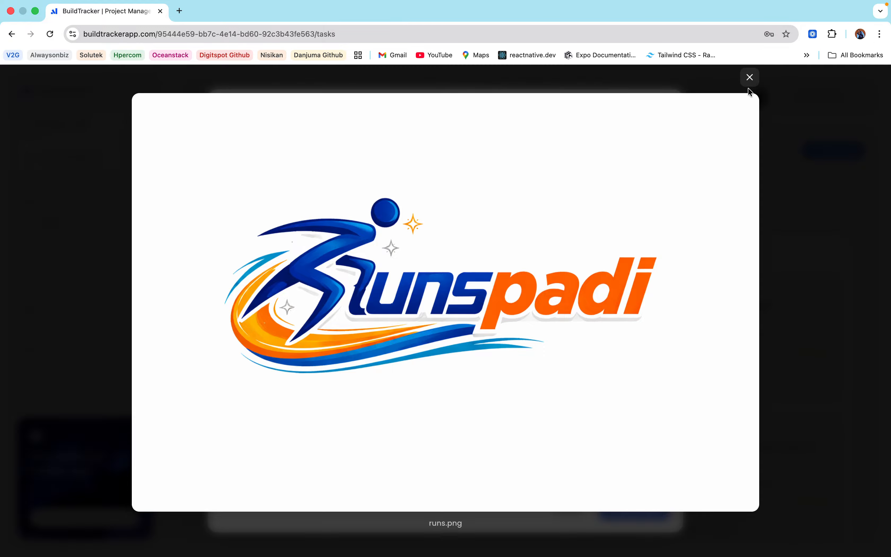
{"action": "left_click", "coordinate": [750, 78]}
{"action": "left_click", "coordinate": [638, 502]}
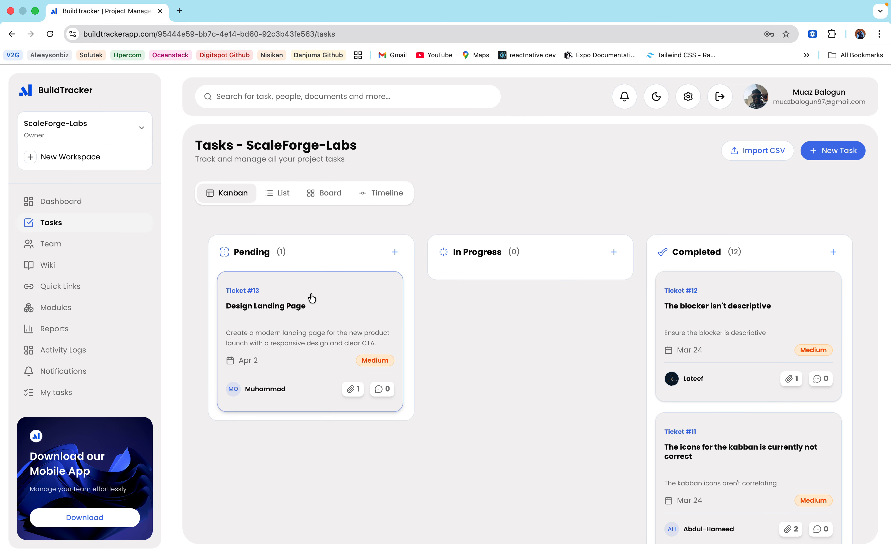
{"action": "left_click", "coordinate": [338, 329]}
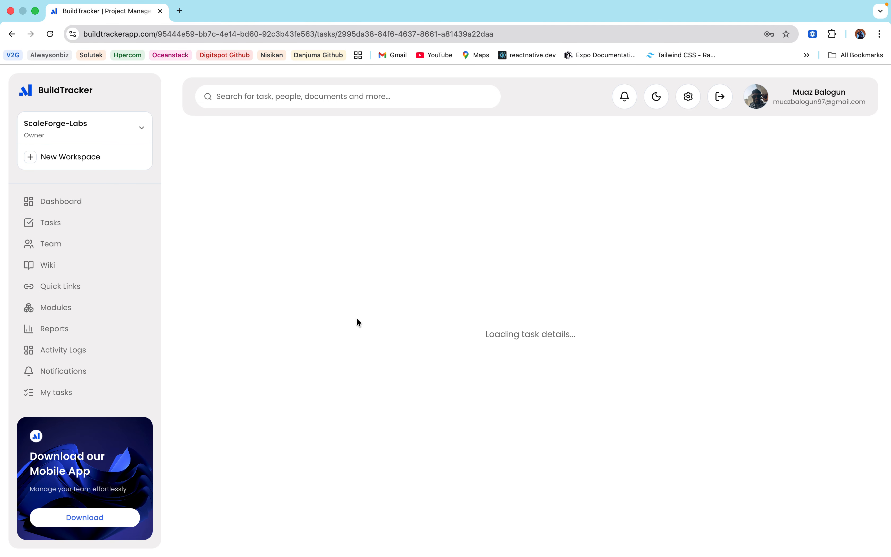
Step: Preview the runs.png attachment on Ticket #13 and close the preview
{"action": "scroll", "coordinate": [564, 392], "scroll_direction": "down", "scroll_amount": 8}
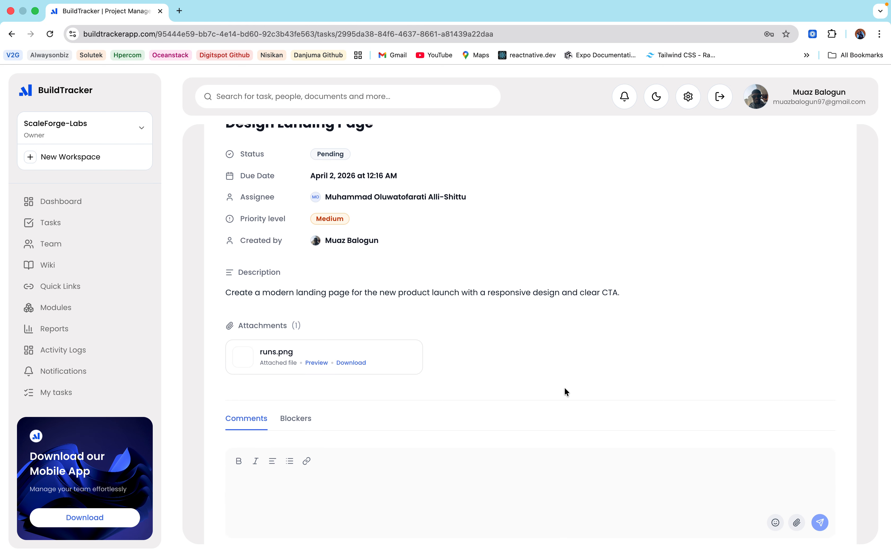
{"action": "scroll", "coordinate": [302, 294], "scroll_direction": "up", "scroll_amount": 4}
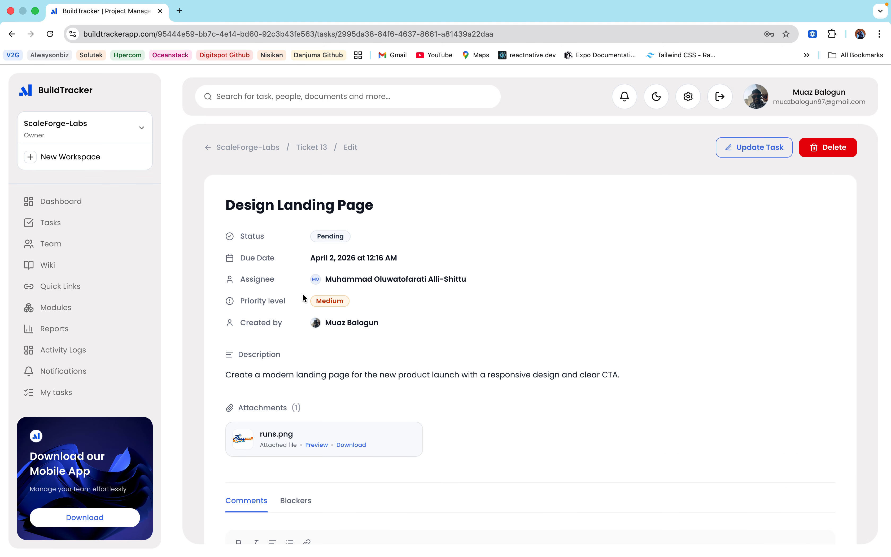
{"action": "scroll", "coordinate": [303, 293], "scroll_direction": "down", "scroll_amount": 3}
{"action": "scroll", "coordinate": [302, 294], "scroll_direction": "down", "scroll_amount": 2}
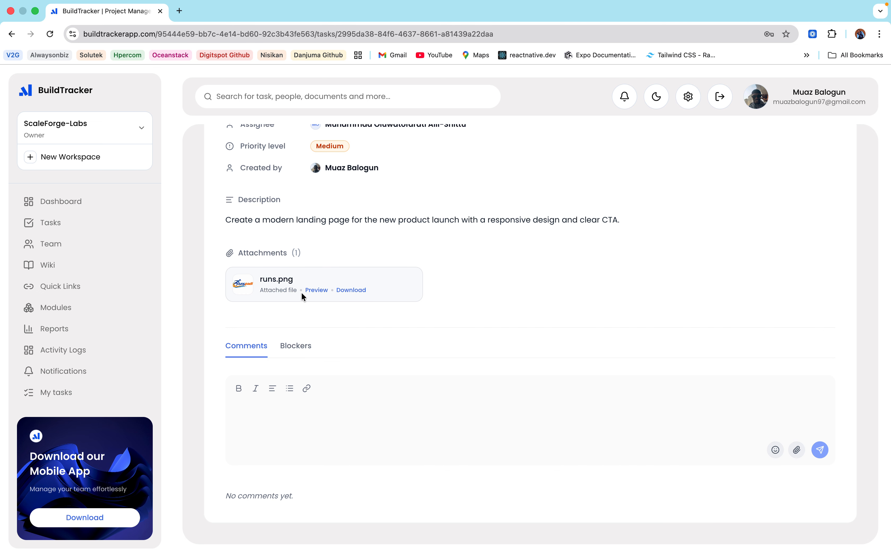
{"action": "left_click", "coordinate": [312, 291]}
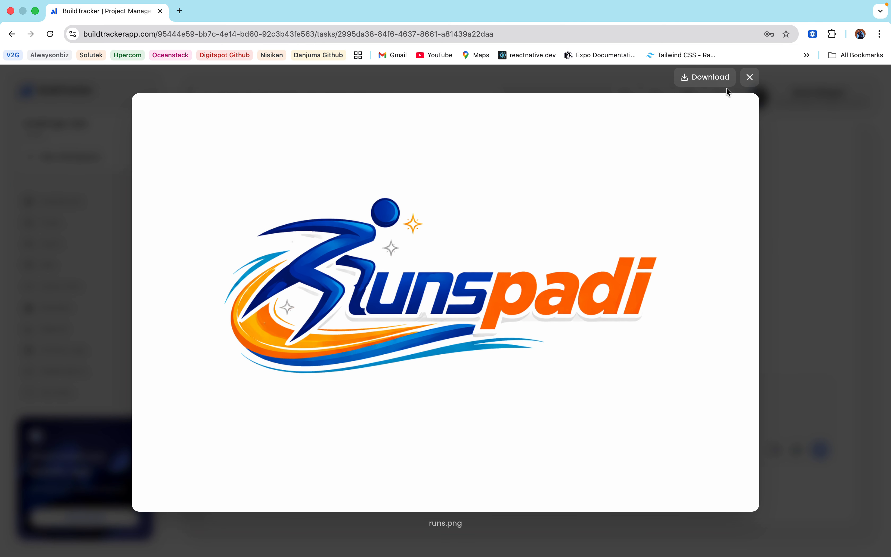
{"action": "left_click", "coordinate": [747, 78]}
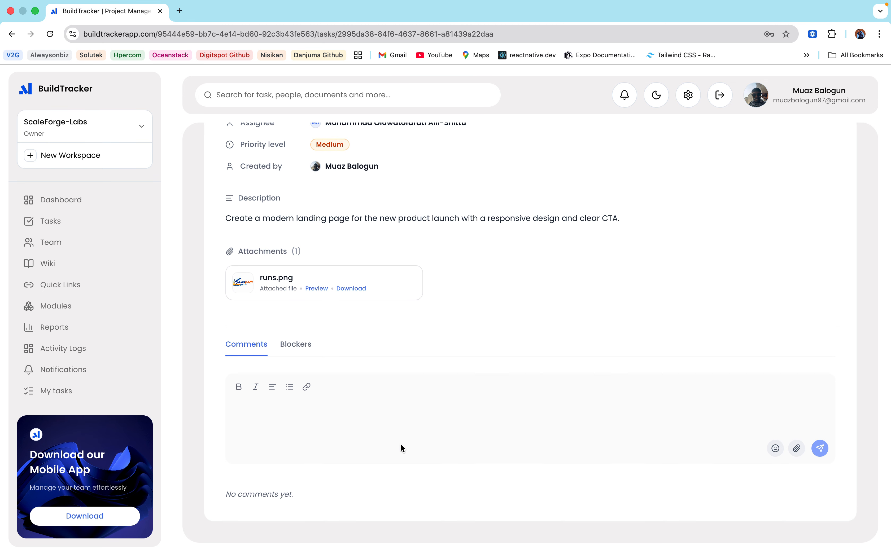
Step: Post the comment 'test' on the task
{"action": "left_click", "coordinate": [272, 422]}
{"action": "type", "text": "te"}
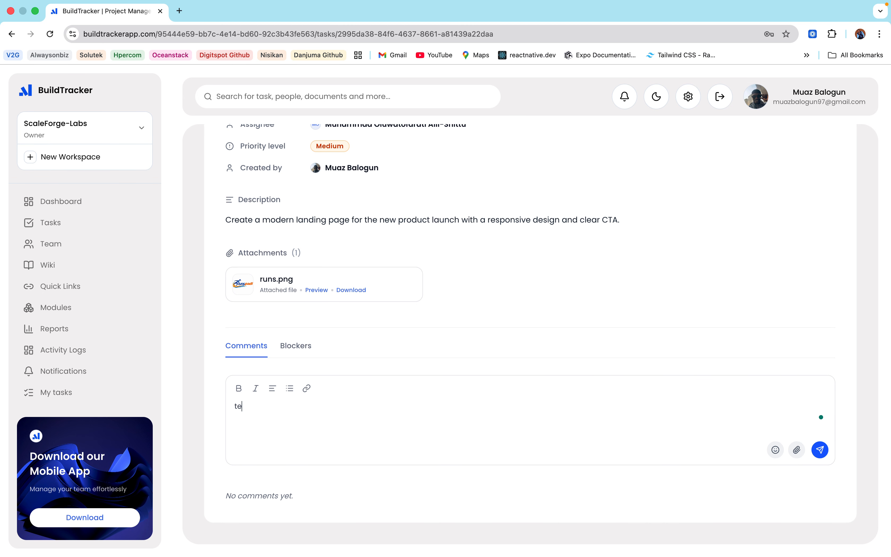
{"action": "type", "text": "st"}
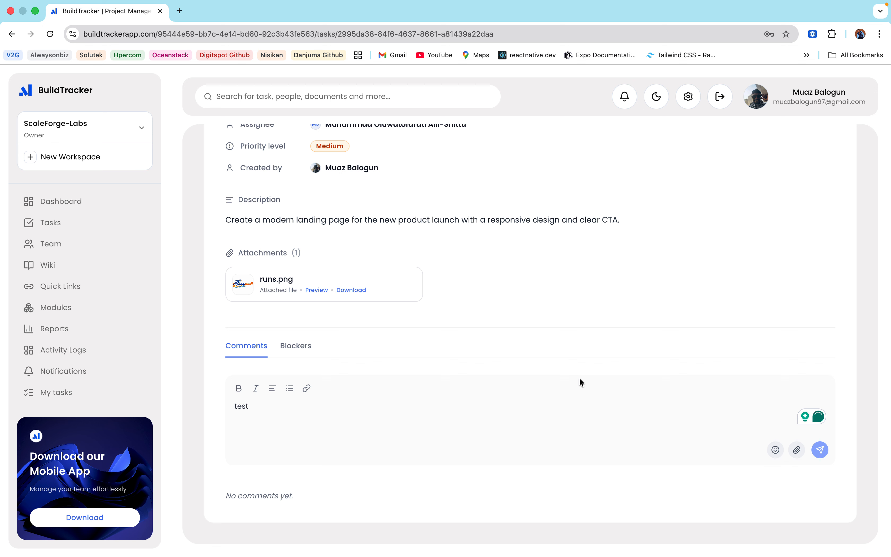
{"action": "key", "text": "Return"}
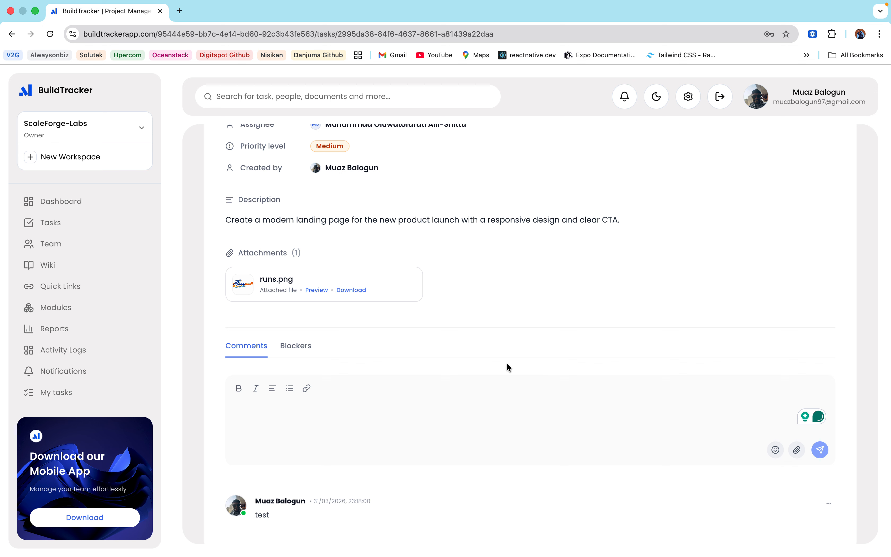
{"action": "scroll", "coordinate": [453, 452], "scroll_direction": "up", "scroll_amount": 5}
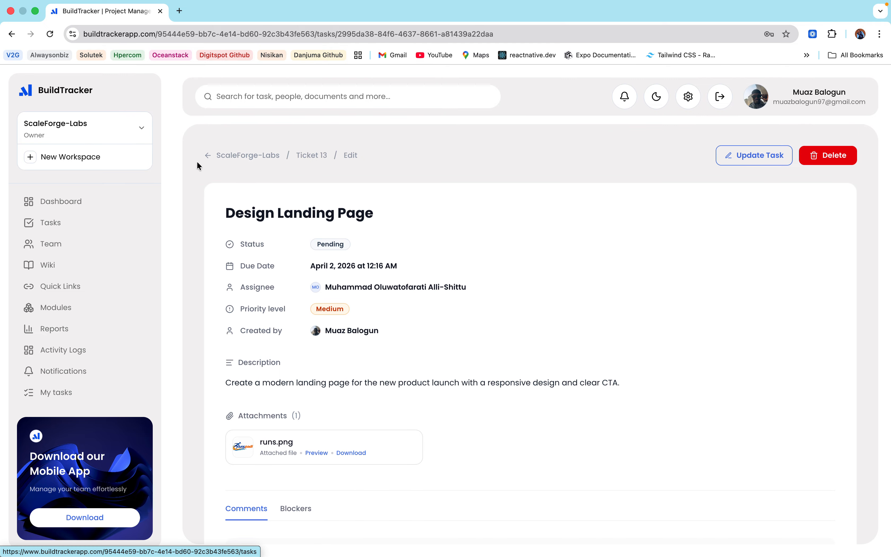
{"action": "left_click", "coordinate": [52, 224]}
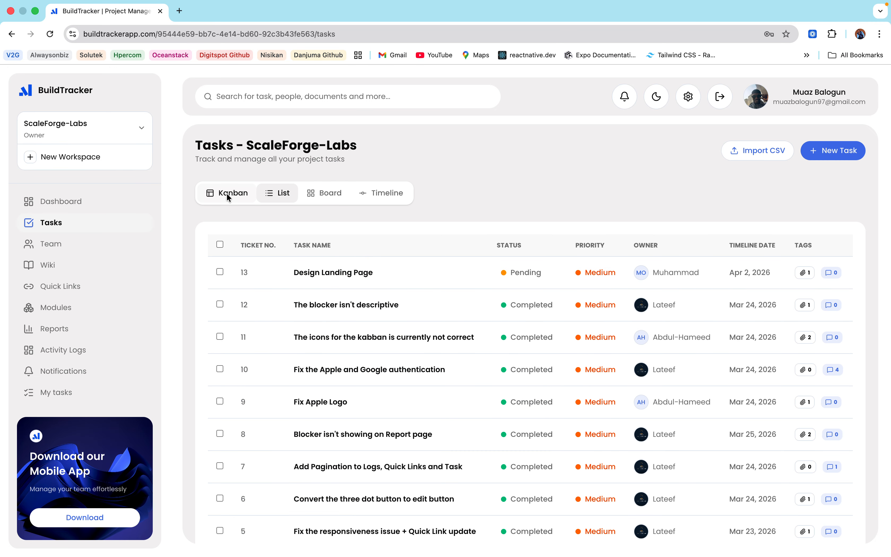
{"action": "left_click", "coordinate": [227, 195]}
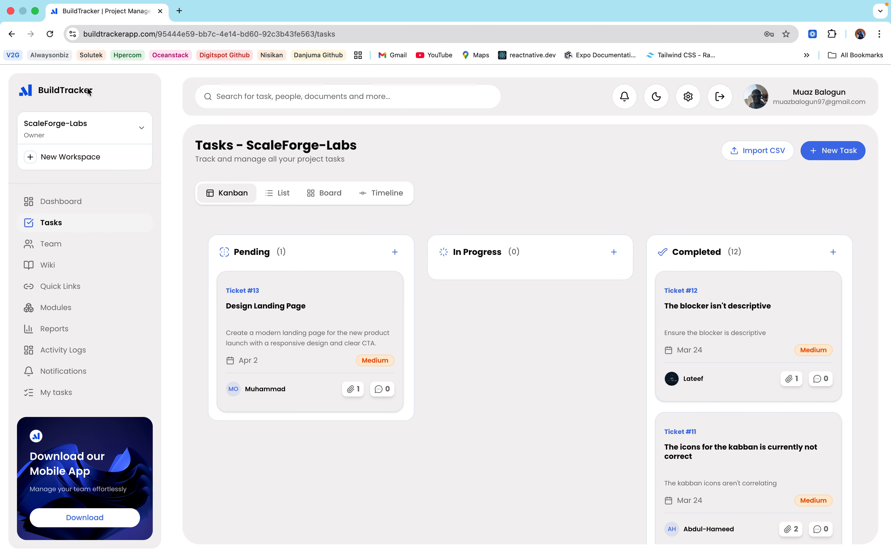
{"action": "left_click", "coordinate": [50, 33]}
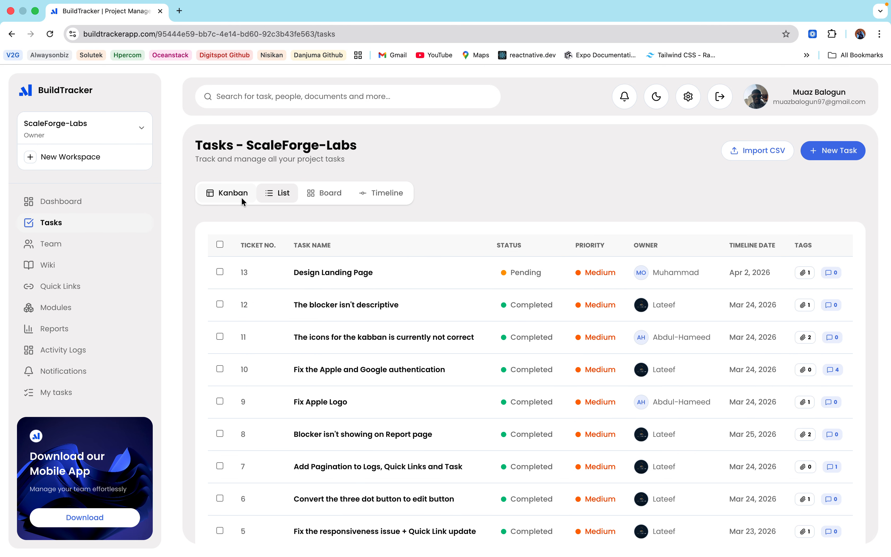
{"action": "left_click", "coordinate": [241, 195]}
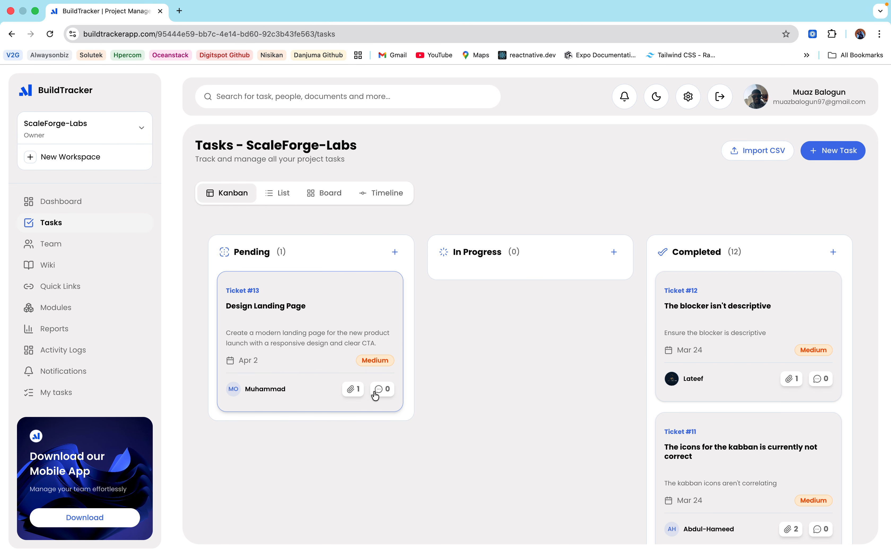
{"action": "left_click", "coordinate": [316, 338]}
{"action": "scroll", "coordinate": [447, 387], "scroll_direction": "down", "scroll_amount": 5}
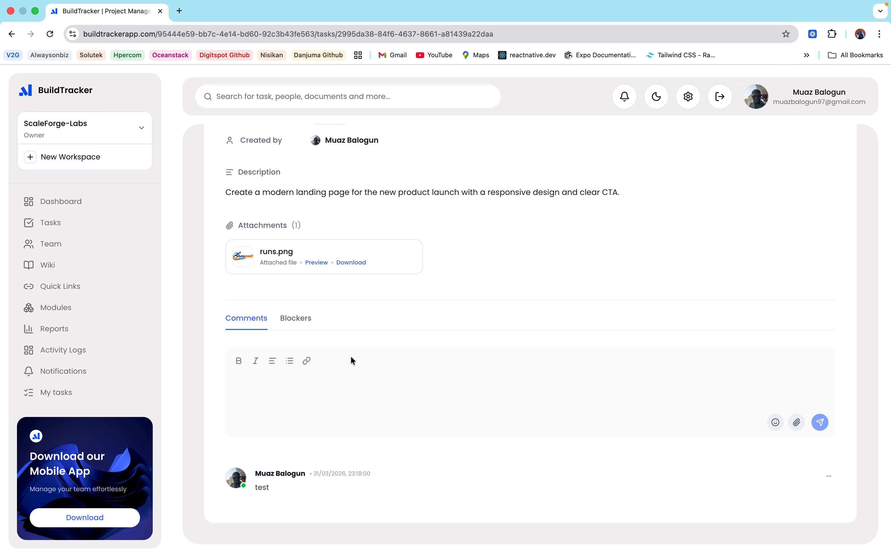
Step: Save a blocker reading 'The design isn't yet ready' on Design Landing Page
{"action": "left_click", "coordinate": [304, 325]}
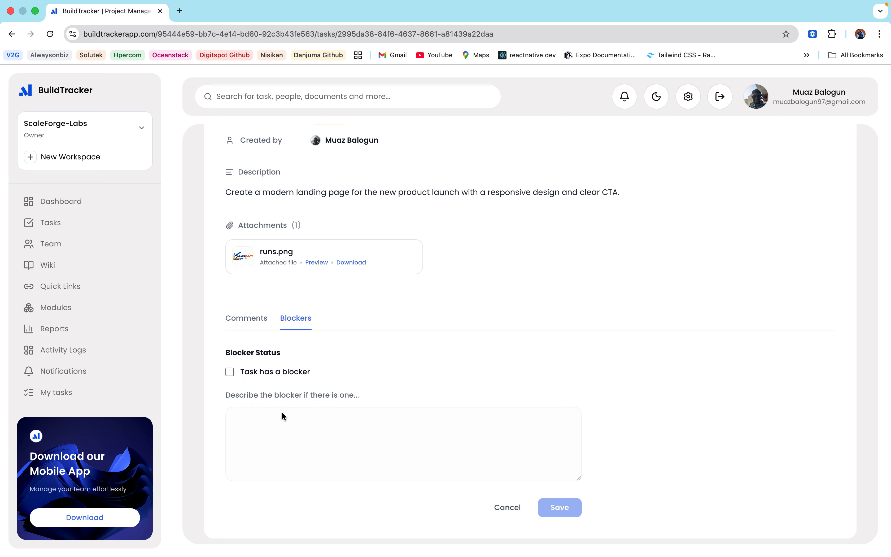
{"action": "left_click", "coordinate": [231, 373]}
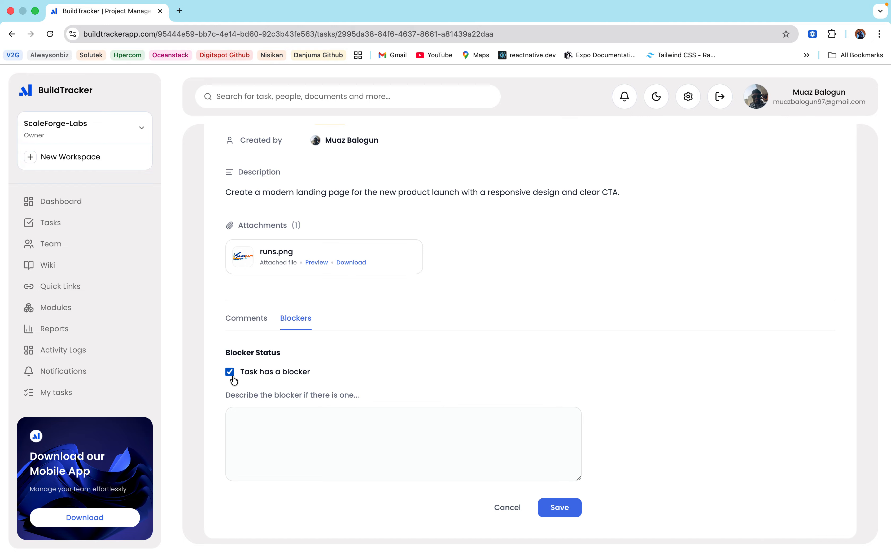
{"action": "scroll", "coordinate": [302, 434], "scroll_direction": "up", "scroll_amount": 2}
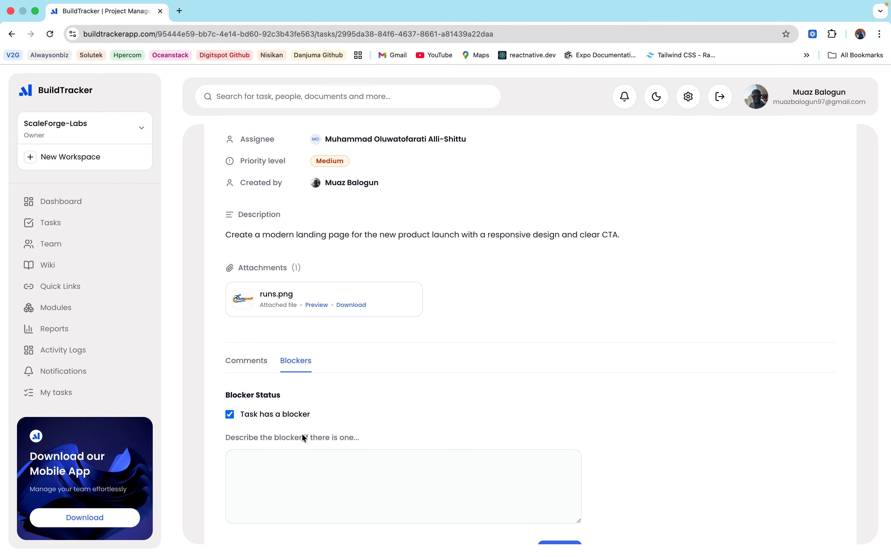
{"action": "left_click", "coordinate": [290, 478]}
{"action": "type", "text": "The "}
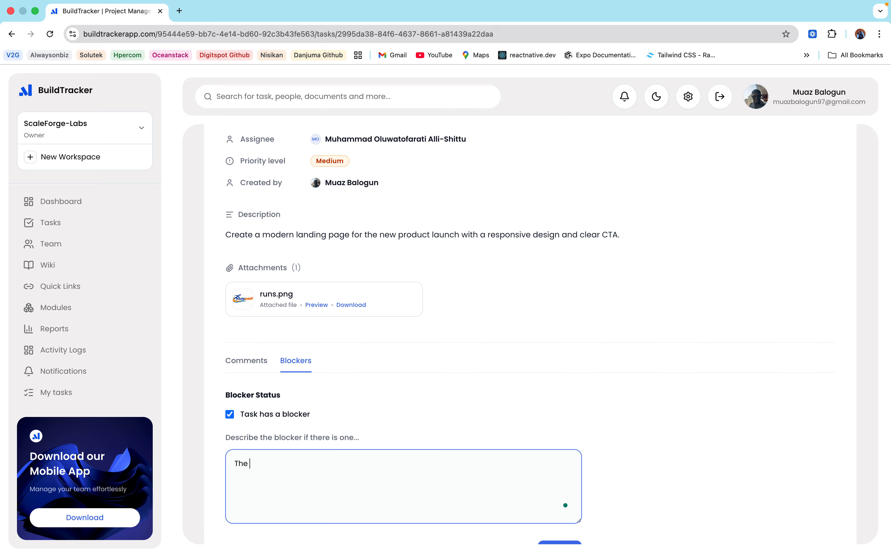
{"action": "type", "text": "design isn't yet ready"}
{"action": "scroll", "coordinate": [470, 492], "scroll_direction": "down", "scroll_amount": 3}
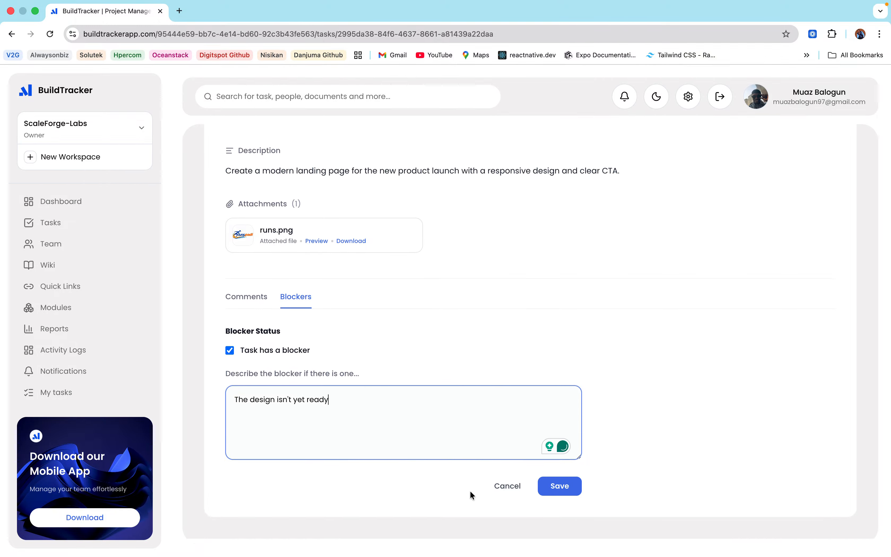
{"action": "left_click", "coordinate": [569, 496]}
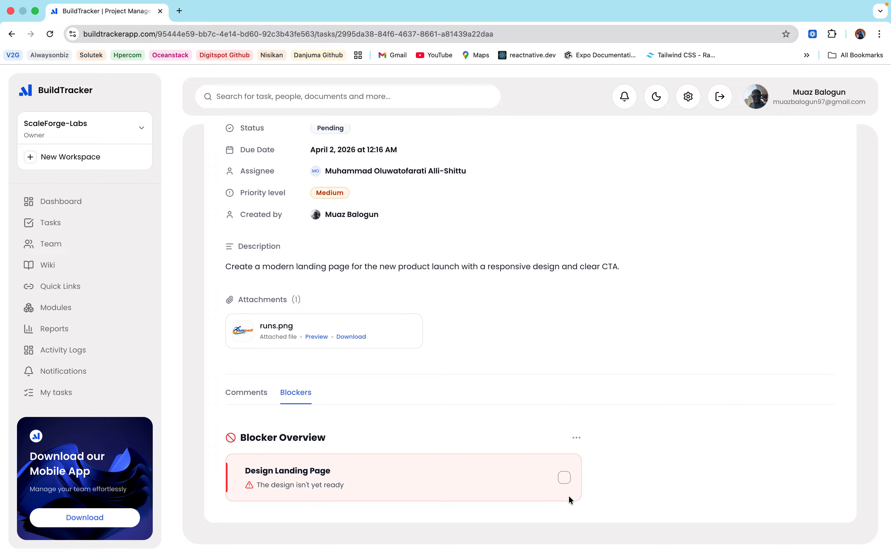
{"action": "scroll", "coordinate": [485, 190], "scroll_direction": "up", "scroll_amount": 3}
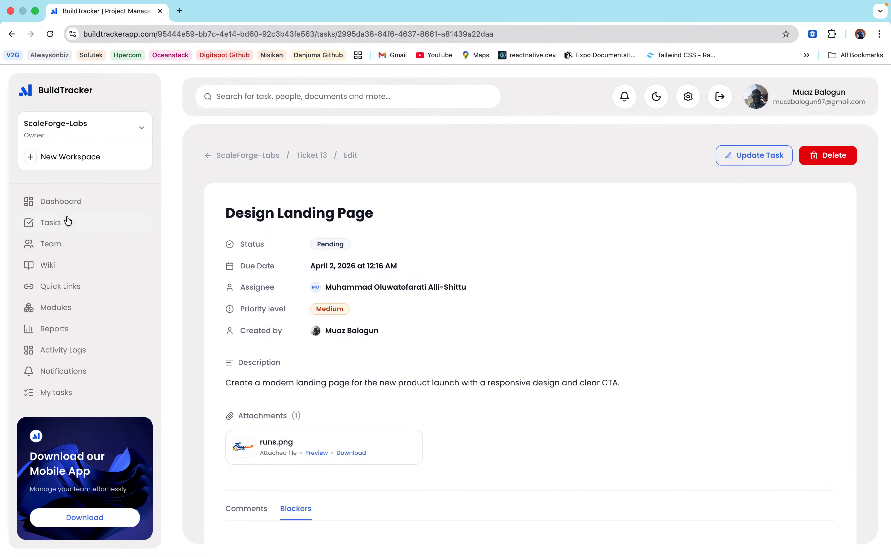
{"action": "left_click", "coordinate": [46, 223]}
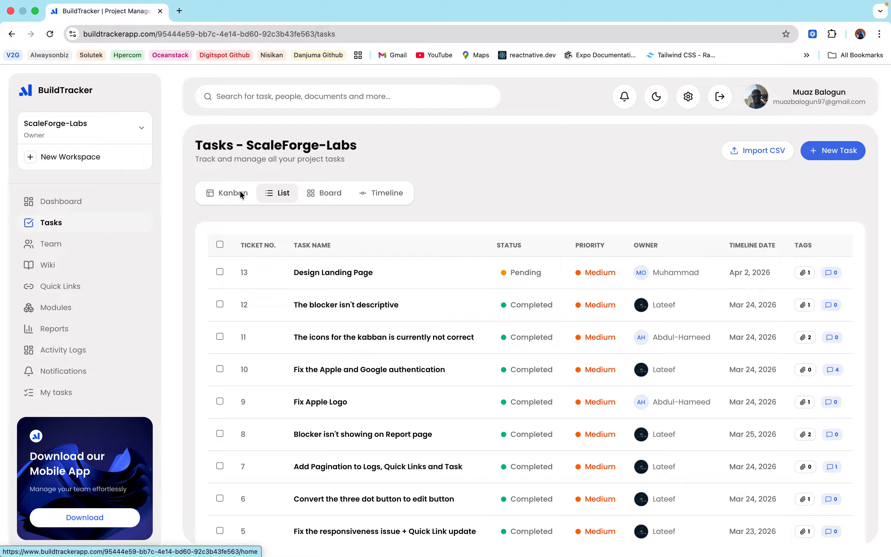
Step: Show the tasks on the Kanban board, with Design Landing Page under Pending
{"action": "left_click", "coordinate": [247, 193]}
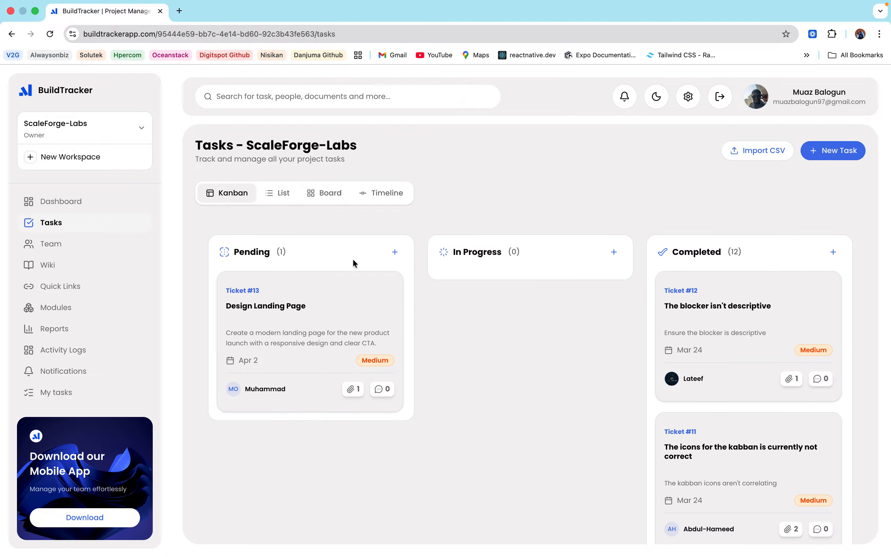
{"action": "scroll", "coordinate": [503, 366], "scroll_direction": "down", "scroll_amount": 5}
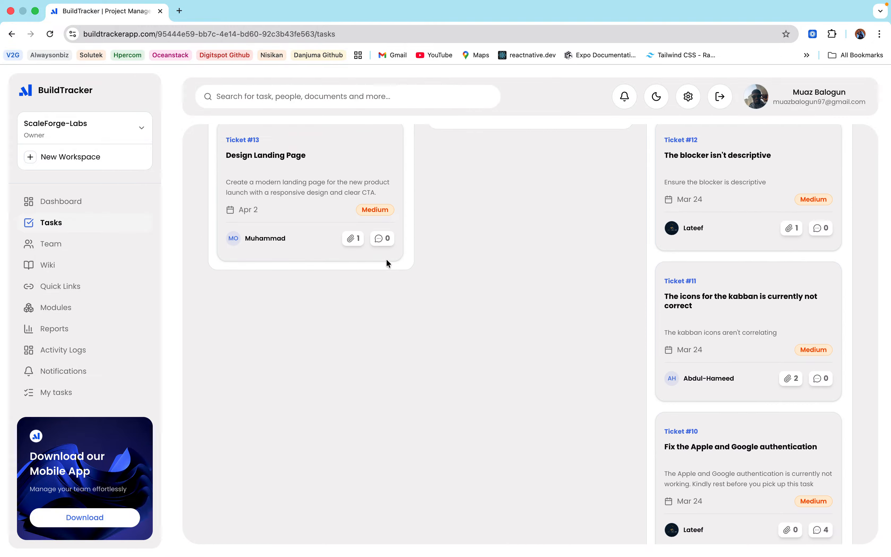
{"action": "scroll", "coordinate": [386, 258], "scroll_direction": "up", "scroll_amount": 5}
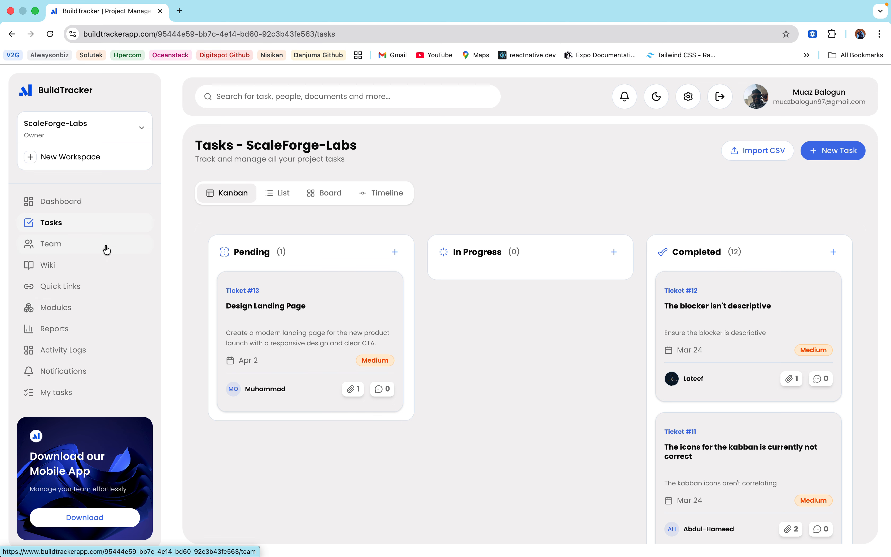
Step: Open the Team page and scroll through the five ScaleForge-Labs member cards
{"action": "left_click", "coordinate": [50, 246]}
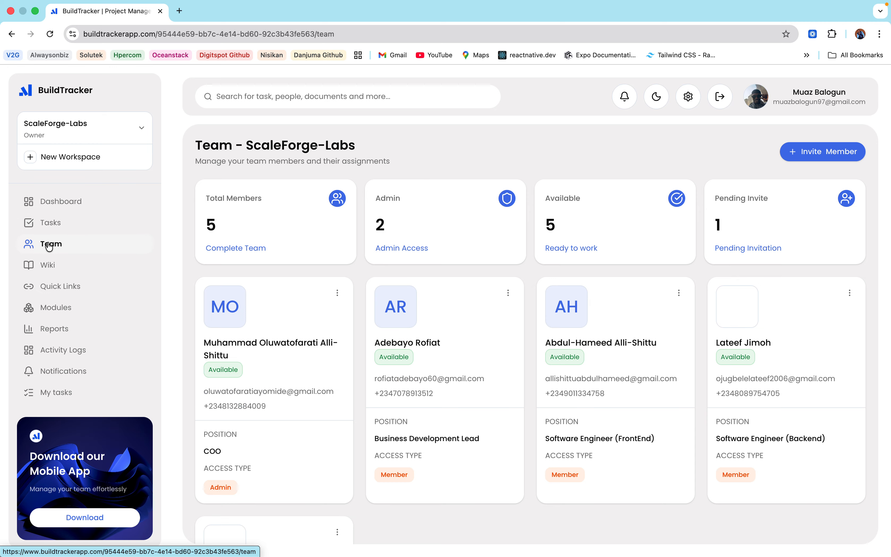
{"action": "scroll", "coordinate": [812, 252], "scroll_direction": "down", "scroll_amount": 3}
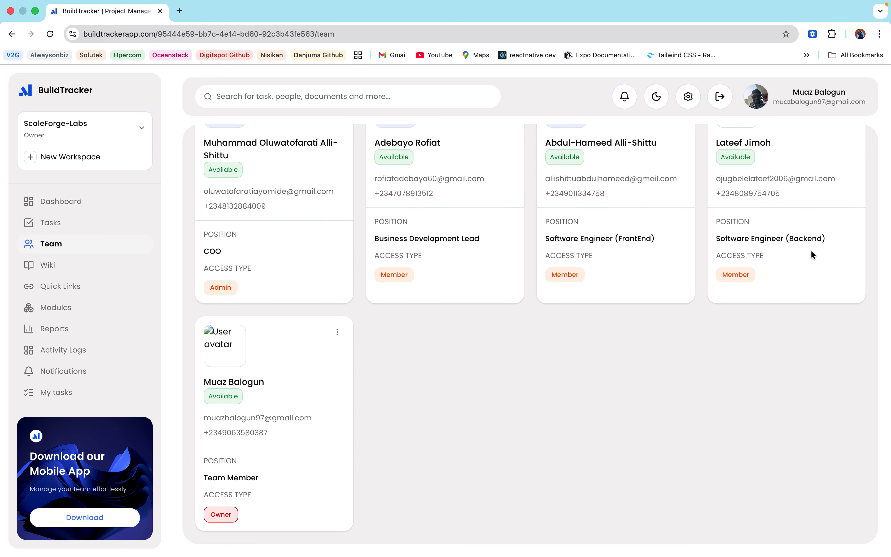
{"action": "scroll", "coordinate": [811, 250], "scroll_direction": "up", "scroll_amount": 5}
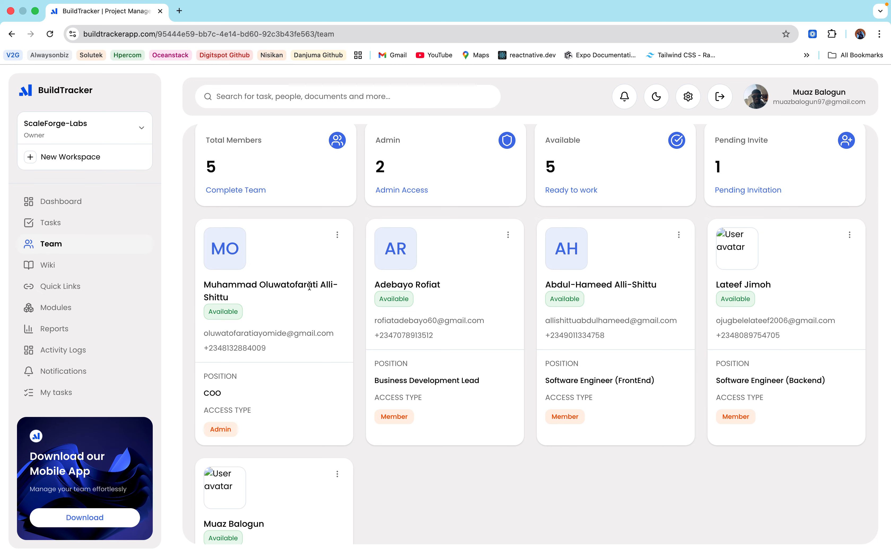
{"action": "scroll", "coordinate": [345, 387], "scroll_direction": "down", "scroll_amount": 5}
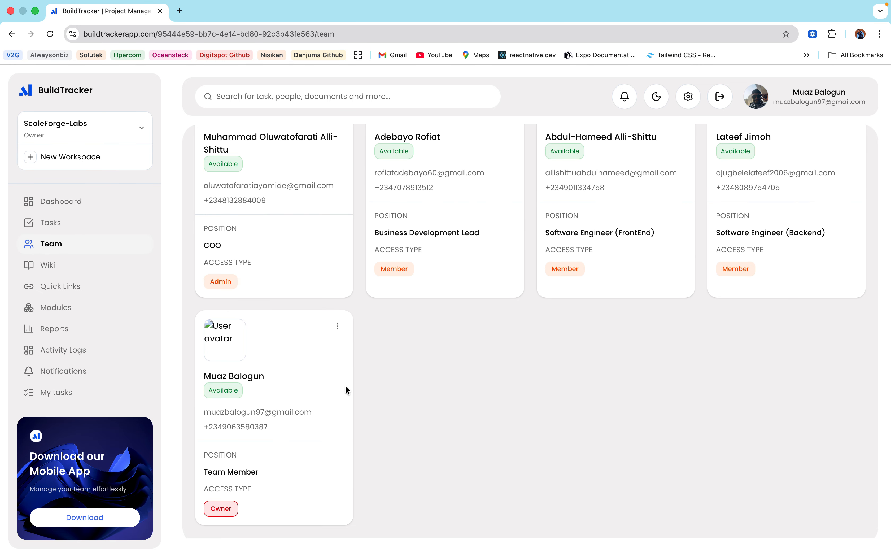
{"action": "scroll", "coordinate": [346, 385], "scroll_direction": "up", "scroll_amount": 8}
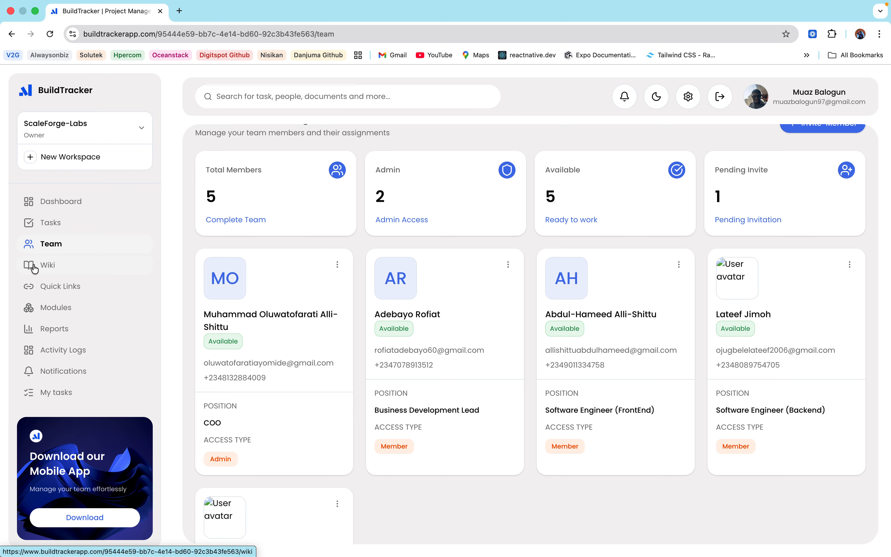
Step: Open the workspace Wiki and start adding a new document
{"action": "left_click", "coordinate": [70, 262]}
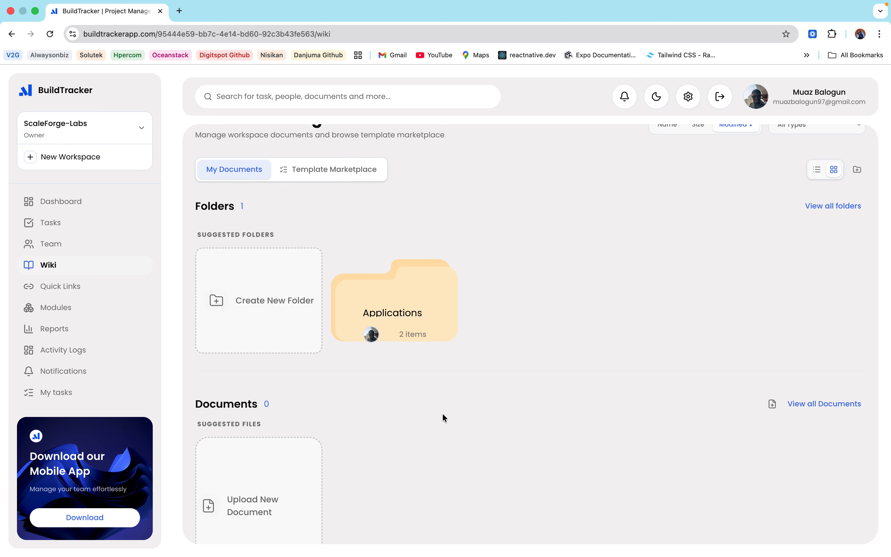
{"action": "left_click", "coordinate": [773, 404]}
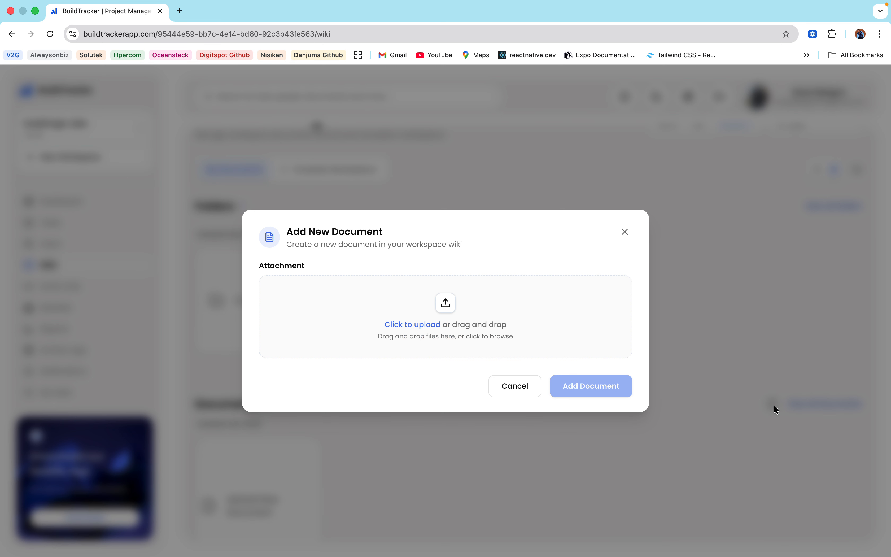
Step: Upload AIF-C01.pdf from Downloads as a new wiki document
{"action": "left_click", "coordinate": [388, 325]}
{"action": "left_click", "coordinate": [336, 259]}
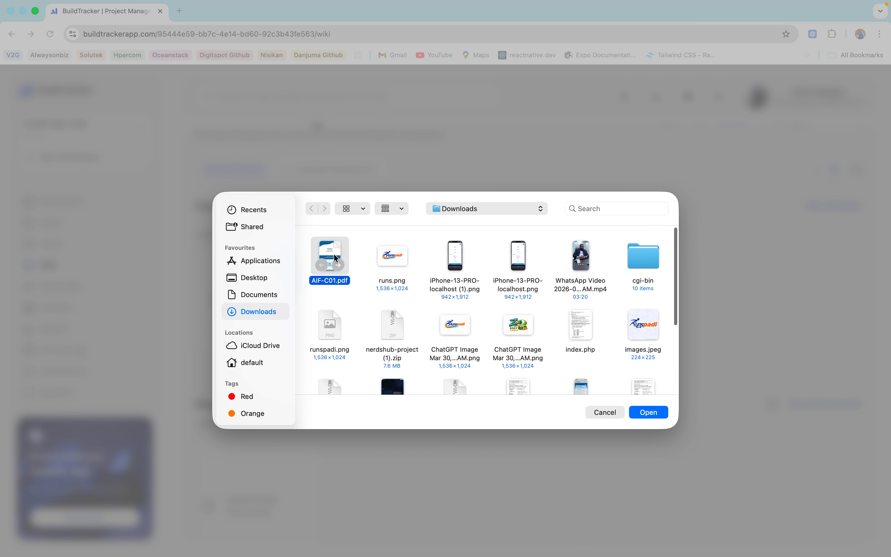
{"action": "left_click", "coordinate": [651, 416]}
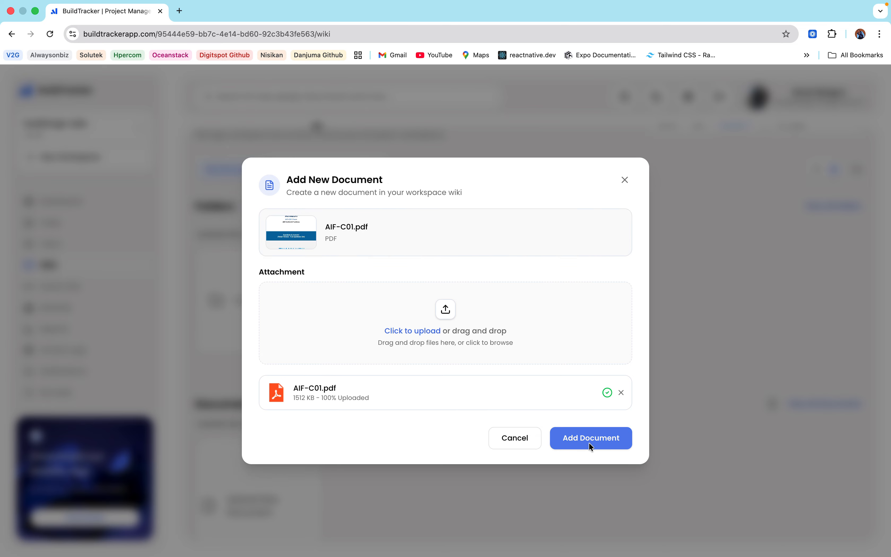
{"action": "left_click", "coordinate": [589, 442]}
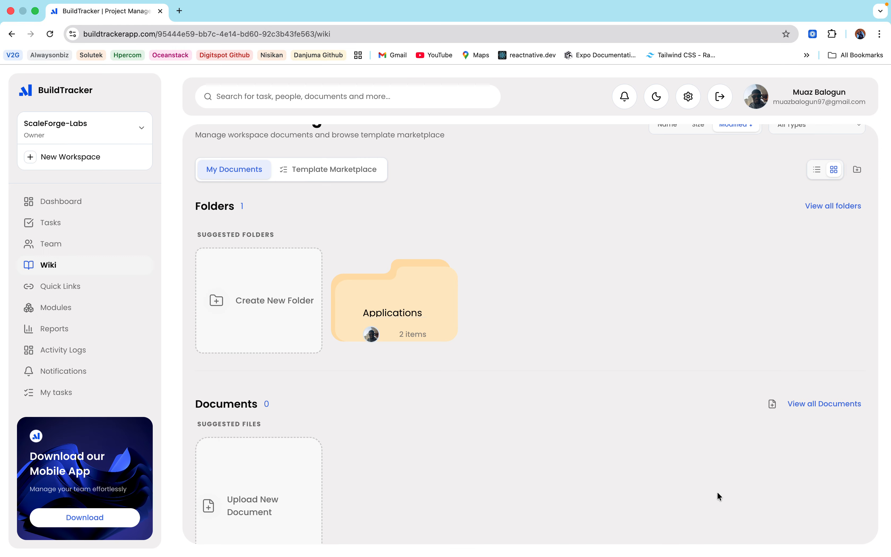
Step: Open the options for the AIF-C01 document card and select it
{"action": "scroll", "coordinate": [717, 490], "scroll_direction": "down", "scroll_amount": 2}
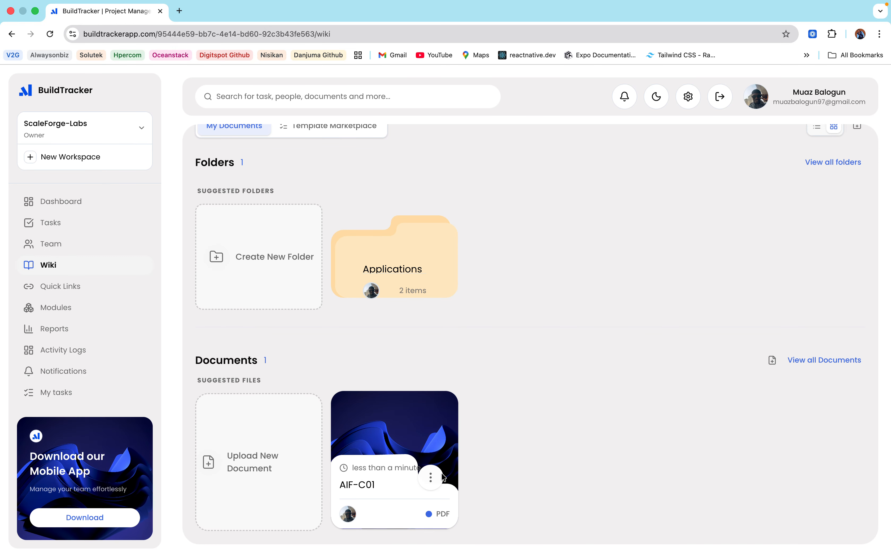
{"action": "left_click", "coordinate": [430, 477]}
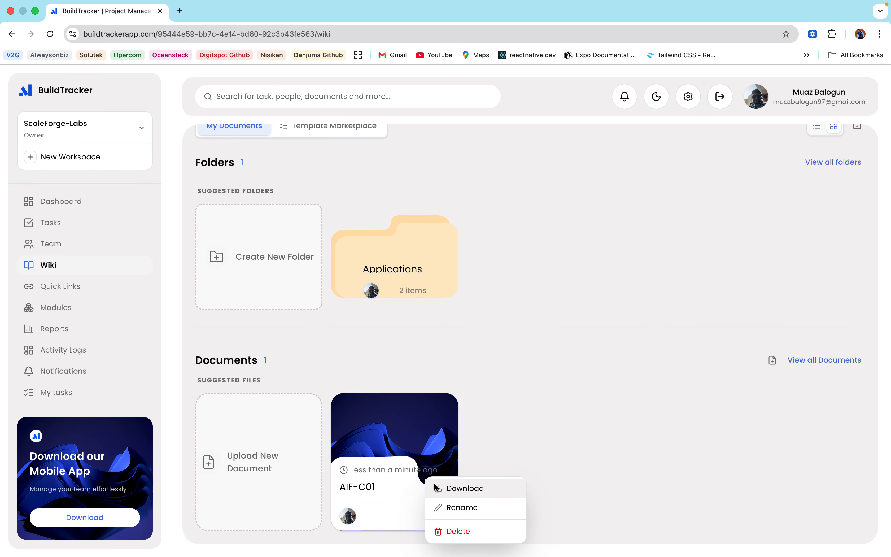
{"action": "left_click", "coordinate": [375, 425]}
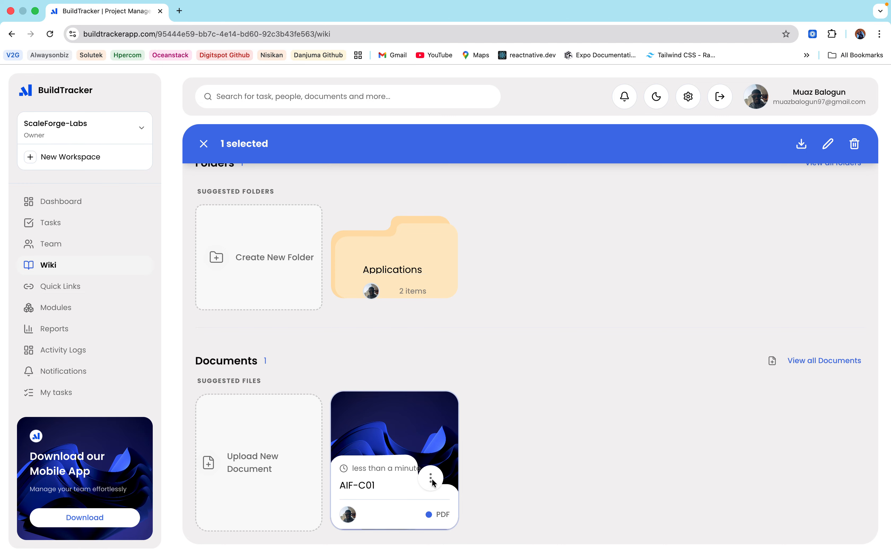
Step: Download the AIF-C01 document, view AIF-C01 (1).pdf, then return to the BuildTracker wiki
{"action": "left_click", "coordinate": [430, 478]}
{"action": "left_click", "coordinate": [455, 492]}
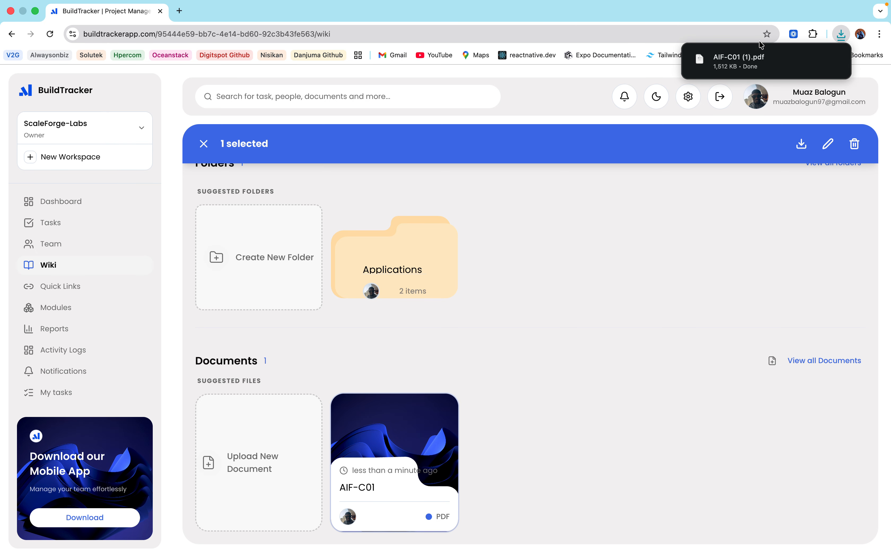
{"action": "left_click", "coordinate": [751, 58]}
{"action": "scroll", "coordinate": [430, 195], "scroll_direction": "down", "scroll_amount": 15}
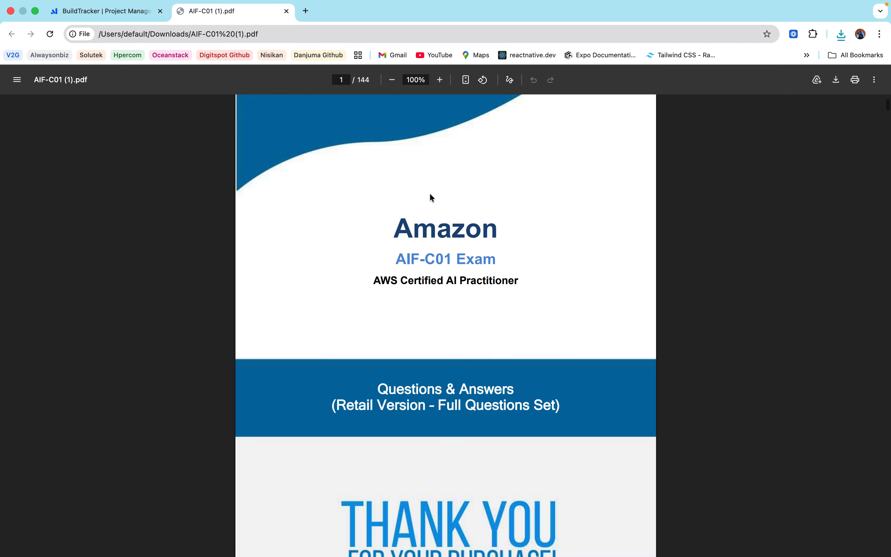
{"action": "scroll", "coordinate": [432, 197], "scroll_direction": "down", "scroll_amount": 10}
{"action": "left_click", "coordinate": [105, 11]}
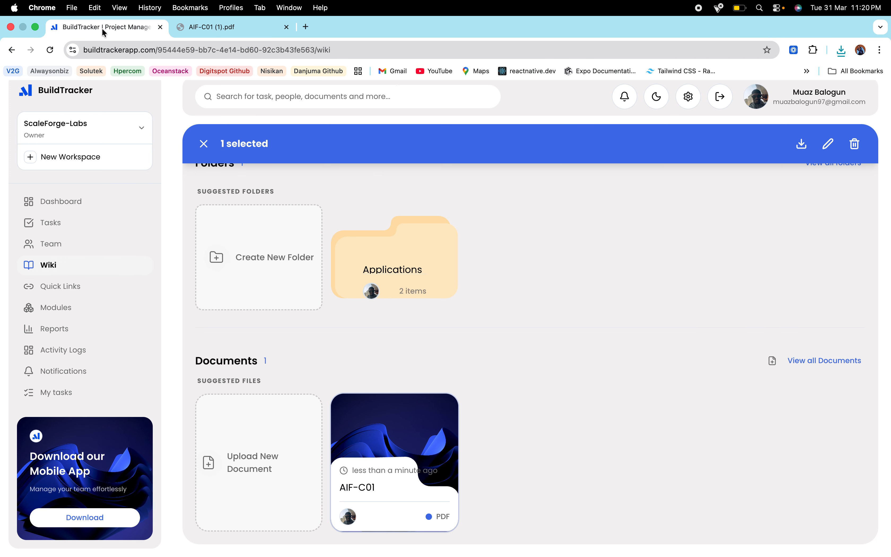
{"action": "scroll", "coordinate": [348, 299], "scroll_direction": "up", "scroll_amount": 4}
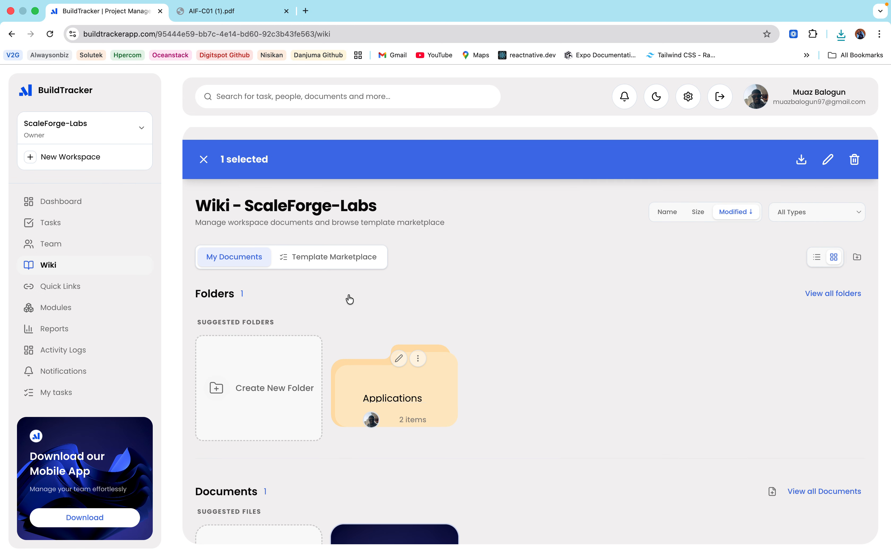
Step: Create a wiki folder named 'test' and open it
{"action": "left_click", "coordinate": [857, 254]}
{"action": "left_click", "coordinate": [363, 312]}
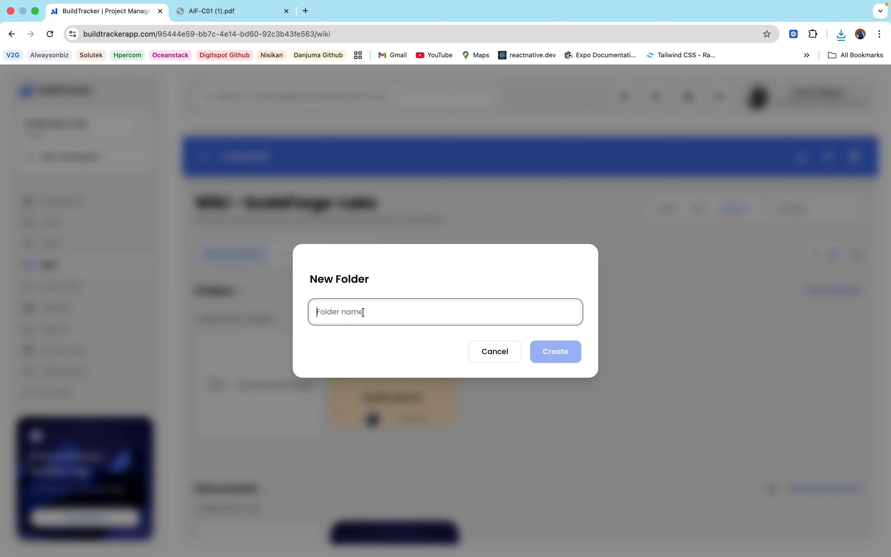
{"action": "type", "text": "test"}
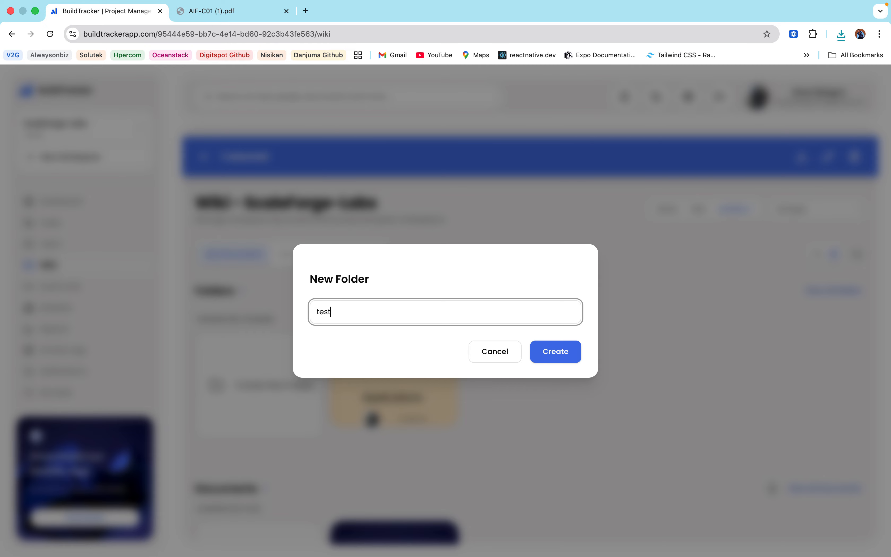
{"action": "left_click", "coordinate": [557, 352]}
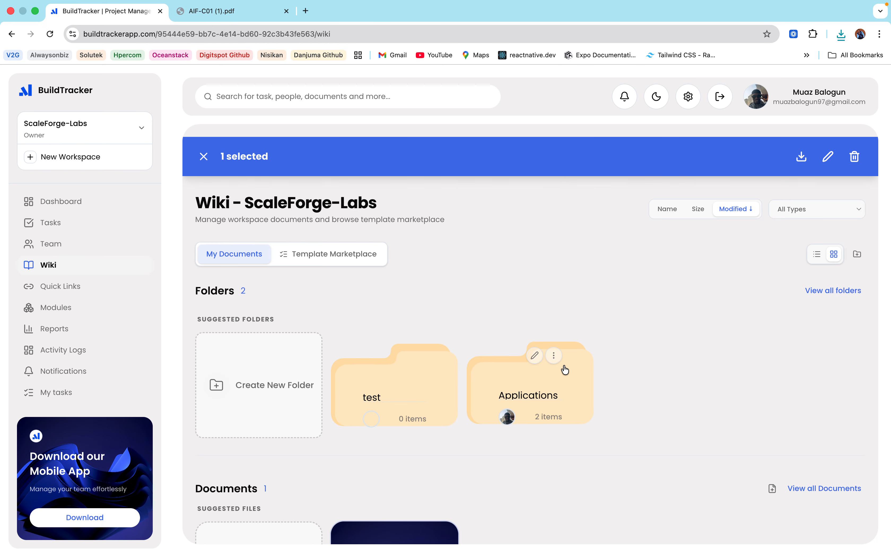
{"action": "double_click", "coordinate": [413, 381]}
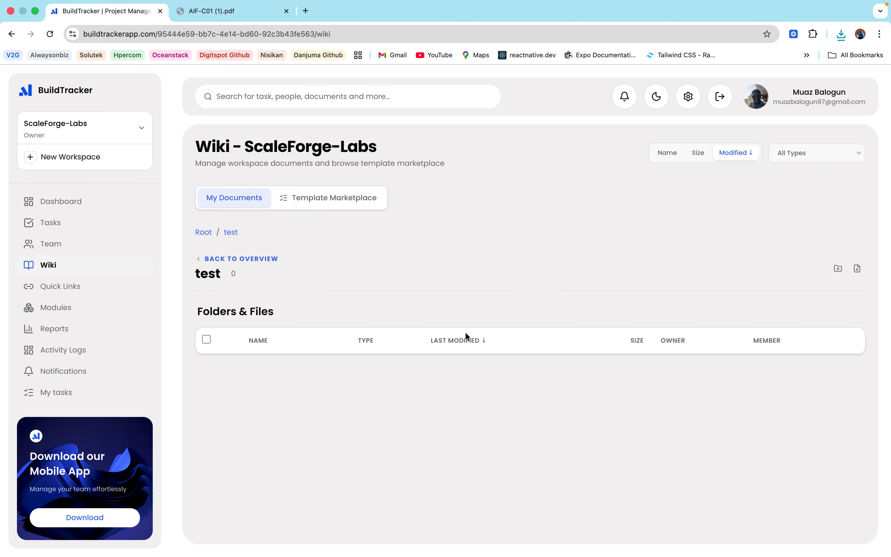
{"action": "left_click", "coordinate": [837, 272]}
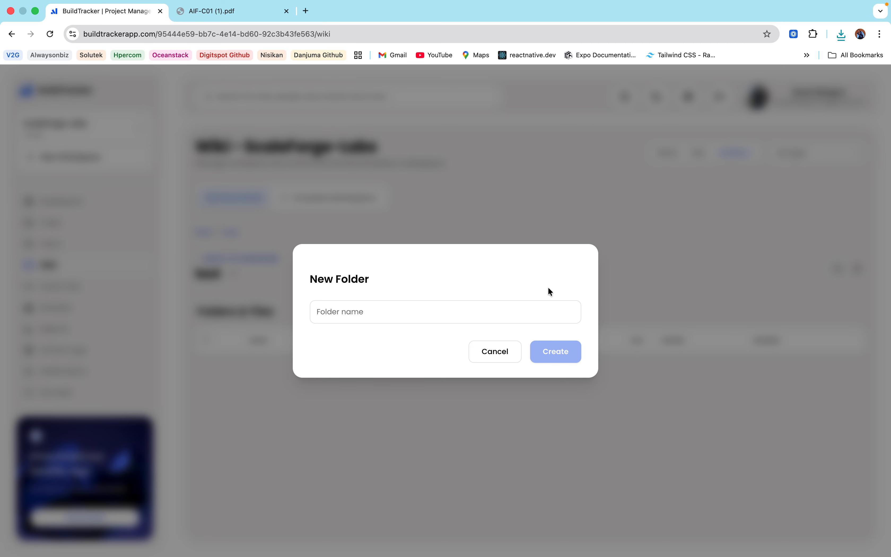
Step: Upload 'ChatGPT Image Mar 30, 2026, 08_39_27 AM.png' into the test folder, then visit Quick Links
{"action": "left_click", "coordinate": [495, 354]}
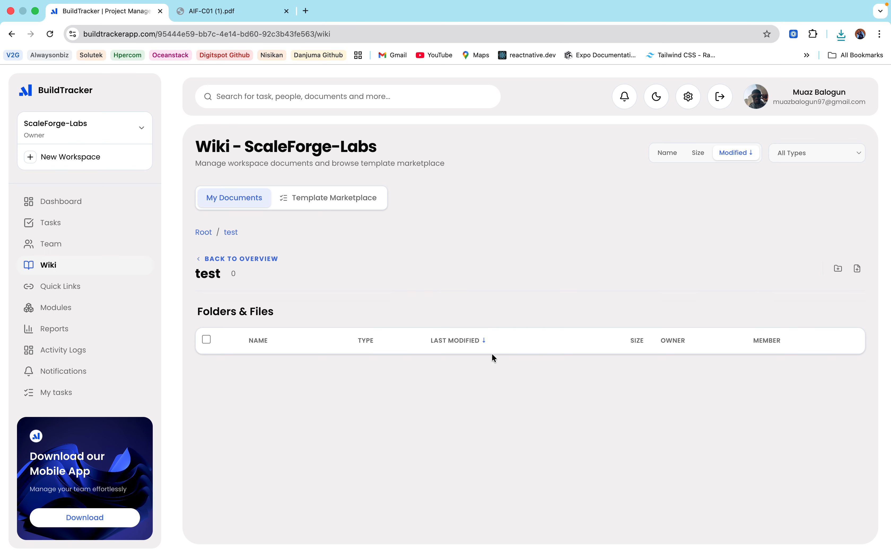
{"action": "left_click", "coordinate": [858, 268]}
{"action": "left_click", "coordinate": [410, 324]}
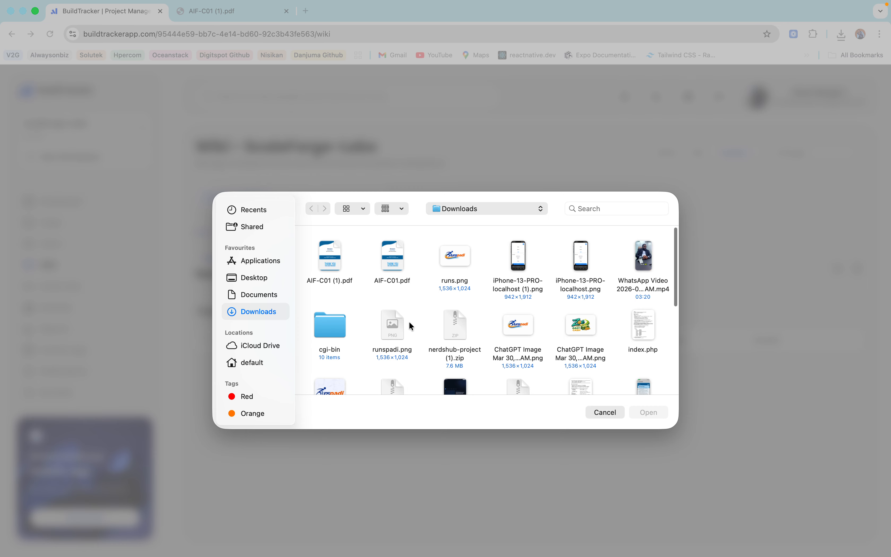
{"action": "left_click", "coordinate": [566, 325]}
{"action": "left_click", "coordinate": [644, 413]}
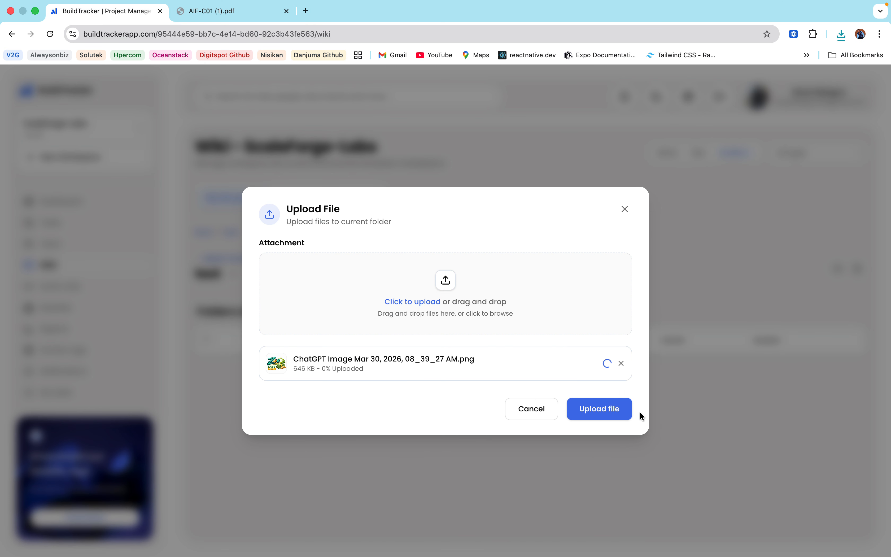
{"action": "left_click", "coordinate": [611, 411]}
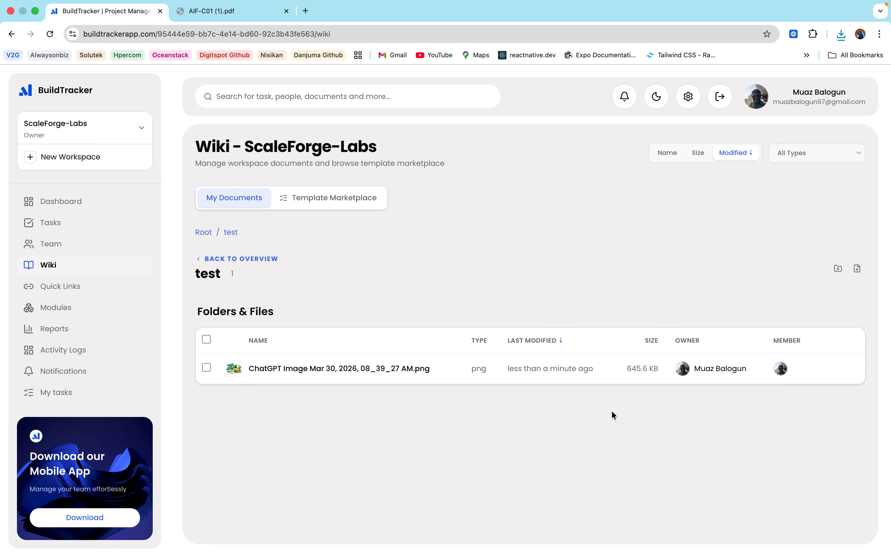
{"action": "left_click", "coordinate": [63, 288]}
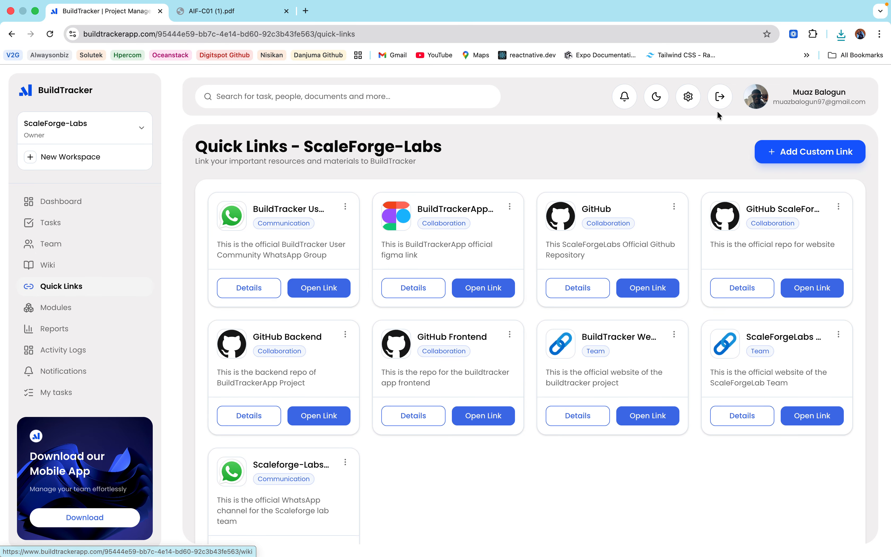
Step: Start adding a custom quick link from the Quick Links page
{"action": "left_click", "coordinate": [842, 153]}
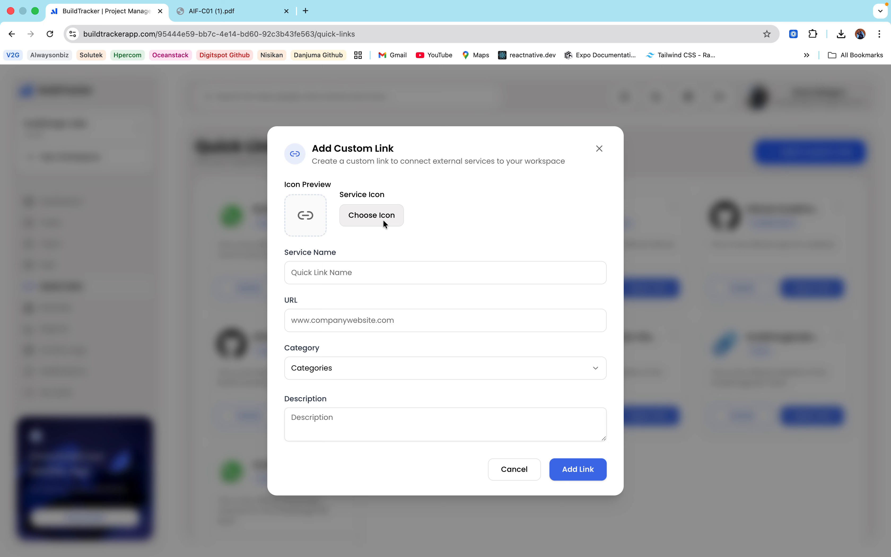
{"action": "left_click", "coordinate": [376, 220]}
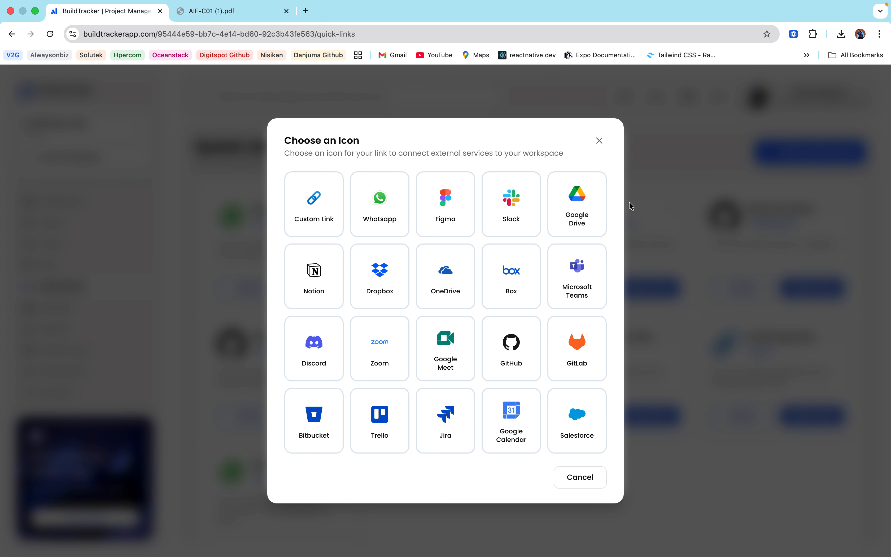
{"action": "left_click", "coordinate": [581, 202]}
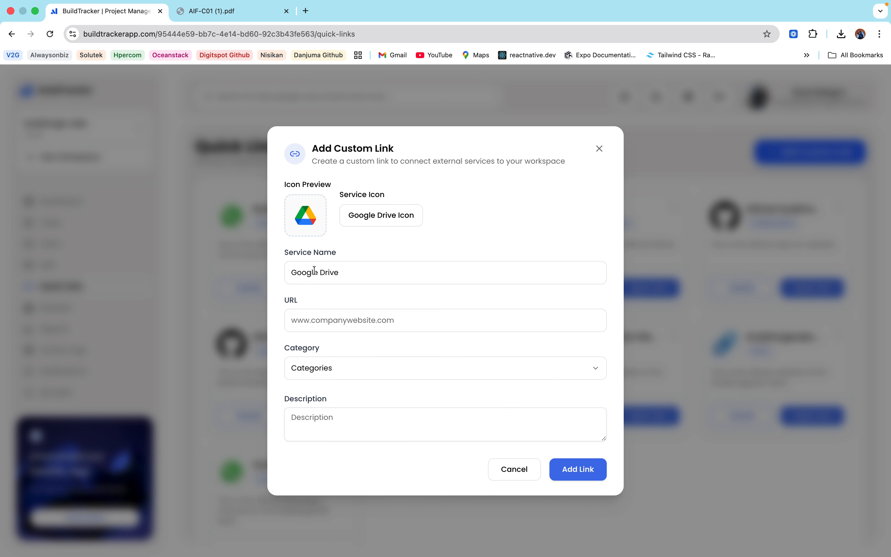
{"action": "left_click", "coordinate": [395, 216]}
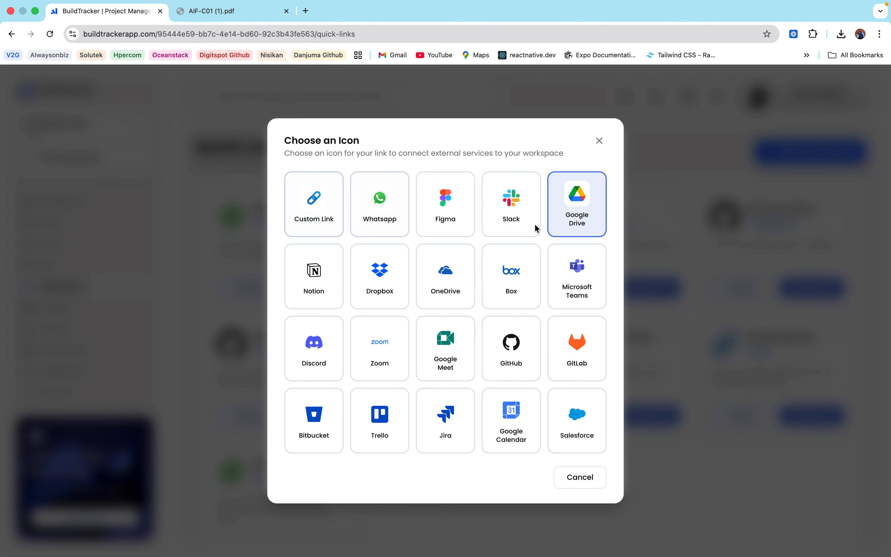
{"action": "left_click", "coordinate": [581, 206]}
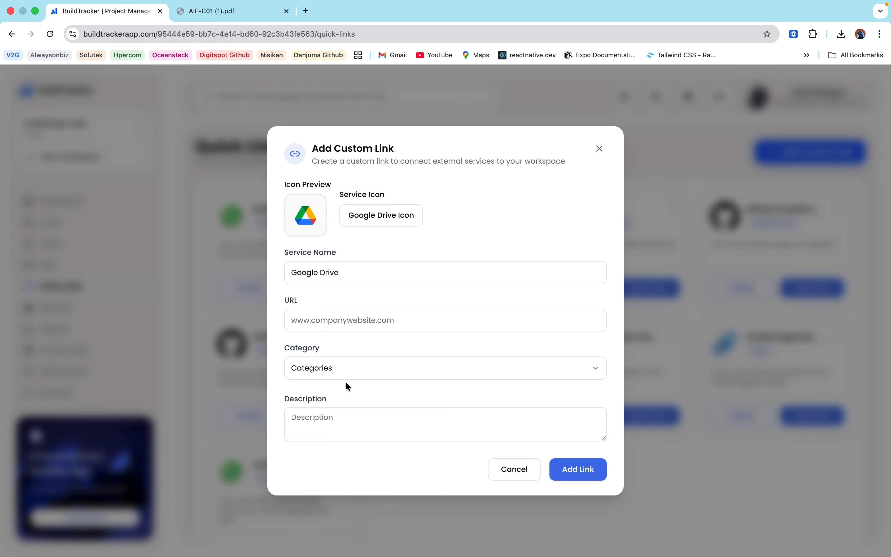
{"action": "left_click", "coordinate": [600, 149]}
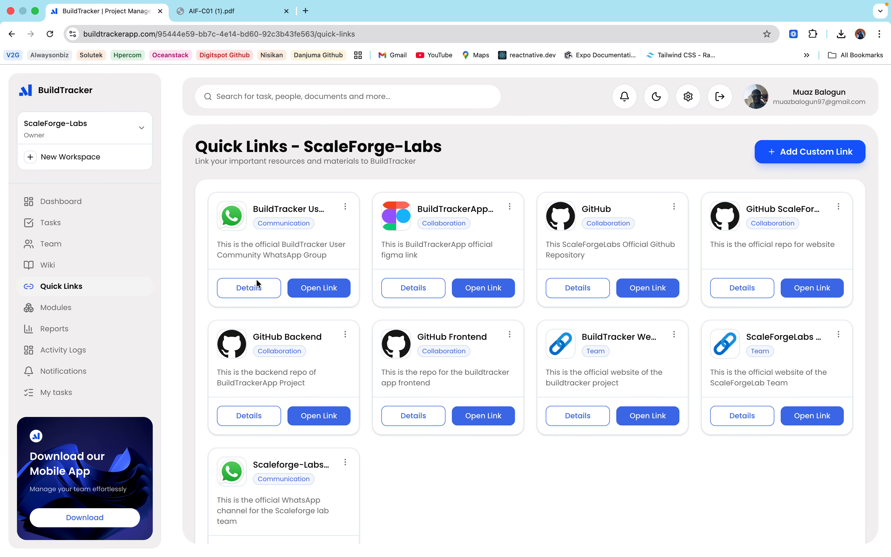
Step: View the BuildTracker User Community link details, then open its WhatsApp group invite
{"action": "left_click", "coordinate": [252, 286]}
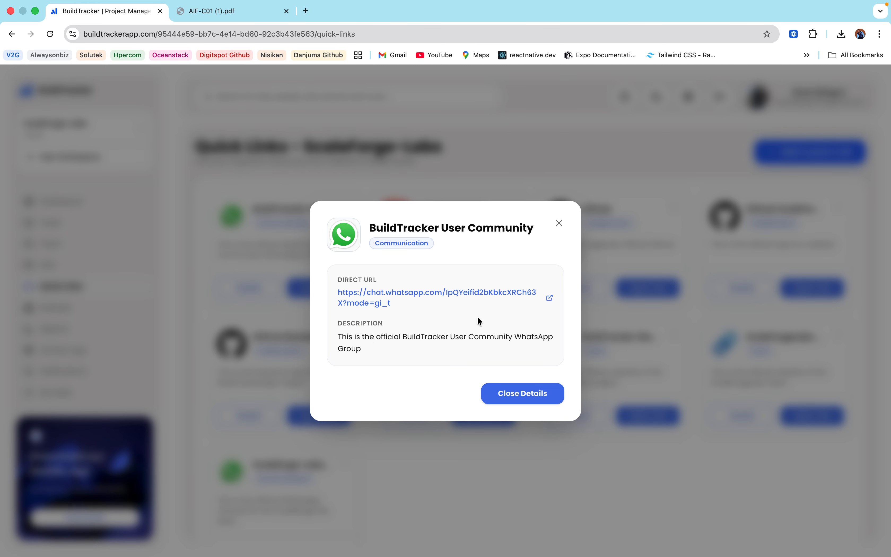
{"action": "left_click", "coordinate": [559, 224]}
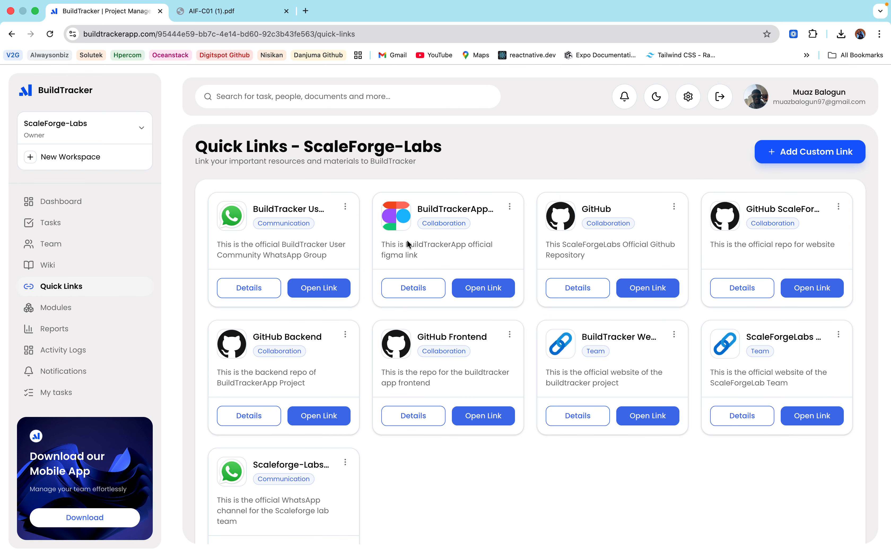
{"action": "left_click", "coordinate": [327, 289]}
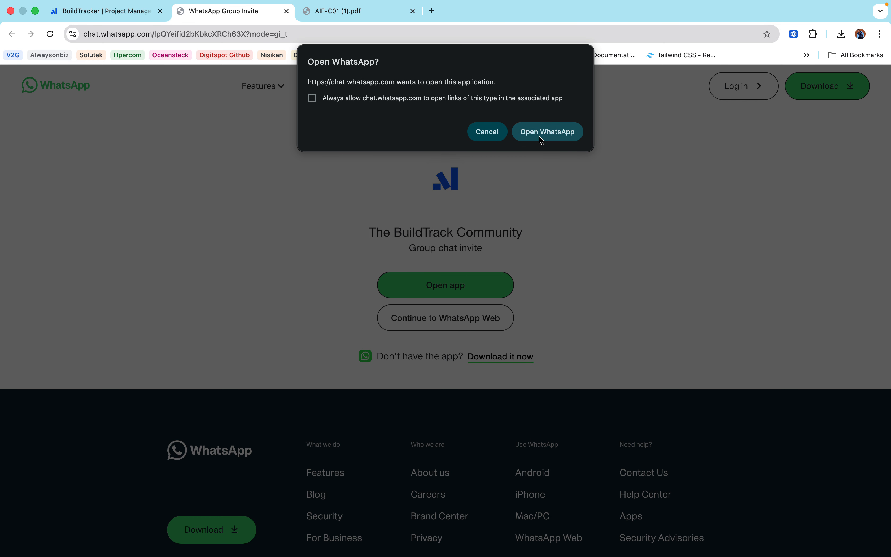
{"action": "left_click", "coordinate": [530, 131]}
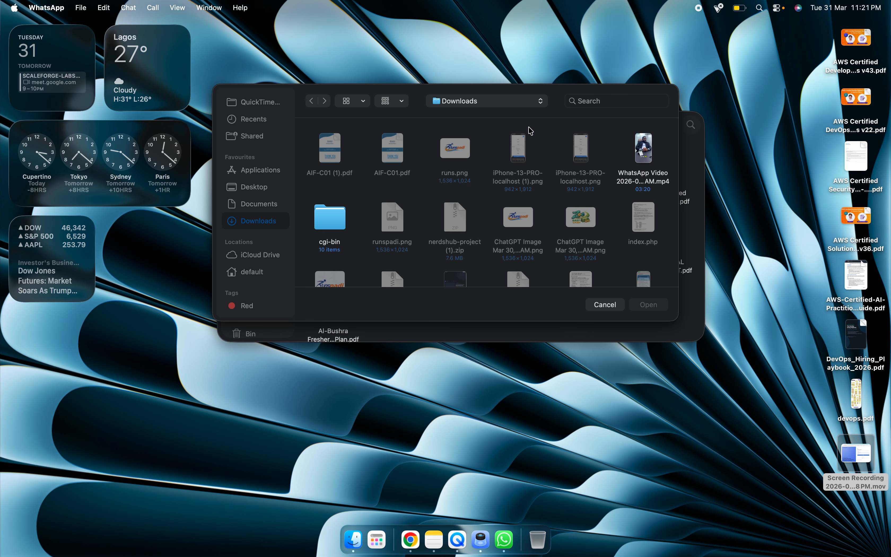
Step: View The BuildTrack Community chat in WhatsApp, then return to BuildTracker's Quick Links
{"action": "left_click", "coordinate": [507, 548]}
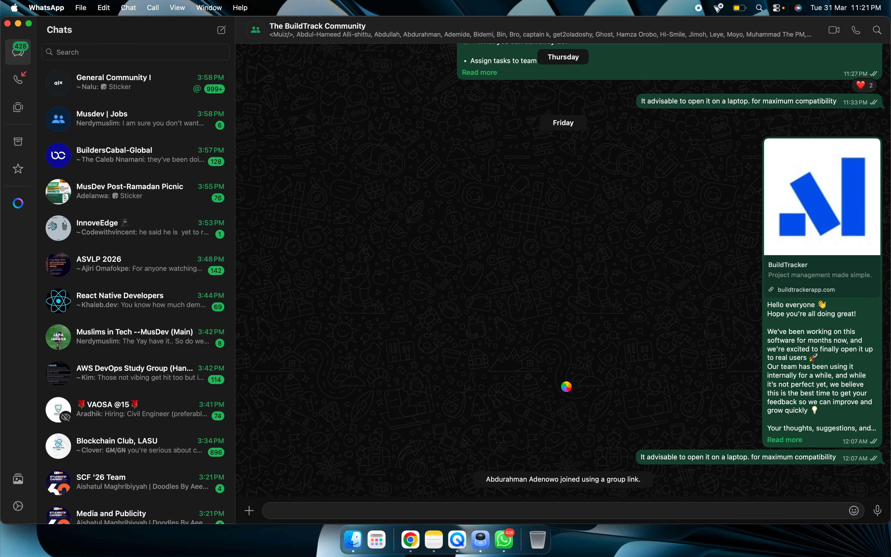
{"action": "left_click", "coordinate": [411, 540]}
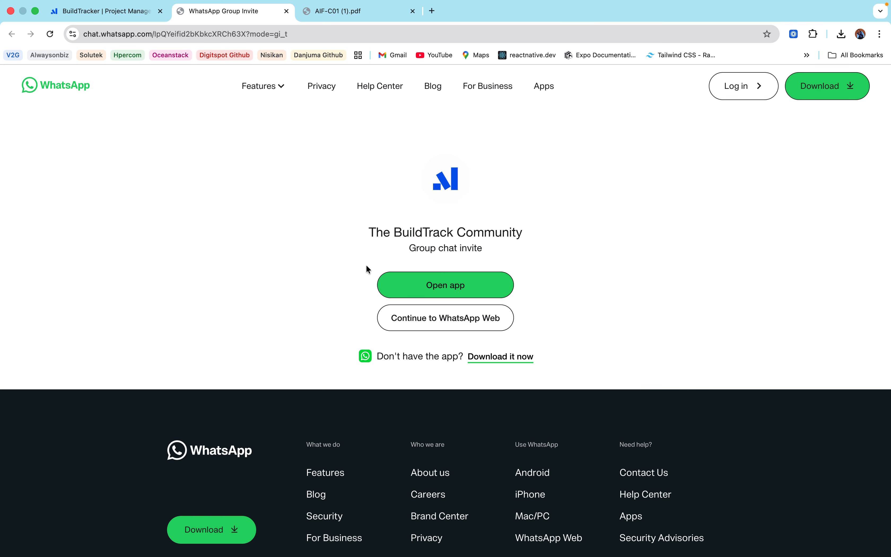
{"action": "left_click", "coordinate": [140, 13]}
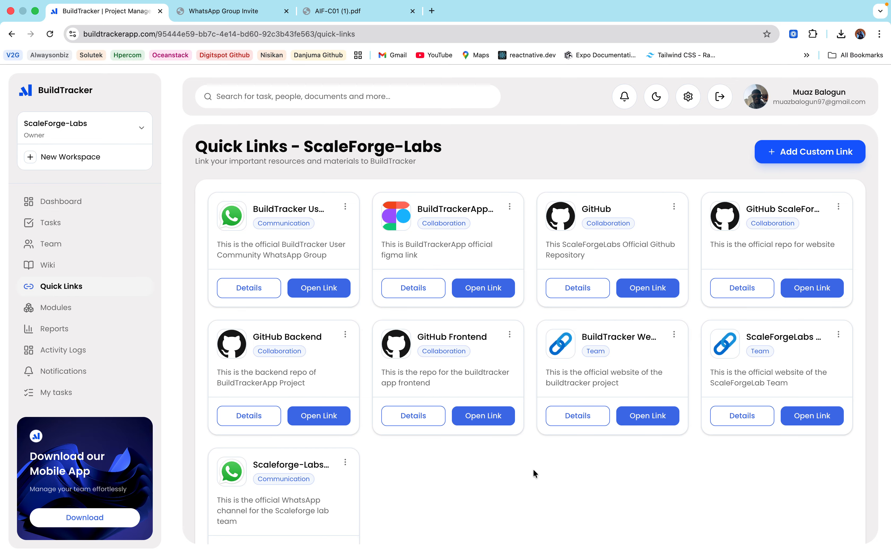
Step: On the Modules page, toggle My Tasks off and back on, then view Productivity Reports
{"action": "scroll", "coordinate": [533, 469], "scroll_direction": "down", "scroll_amount": 3}
{"action": "scroll", "coordinate": [533, 469], "scroll_direction": "down", "scroll_amount": 2}
{"action": "scroll", "coordinate": [533, 469], "scroll_direction": "up", "scroll_amount": 5}
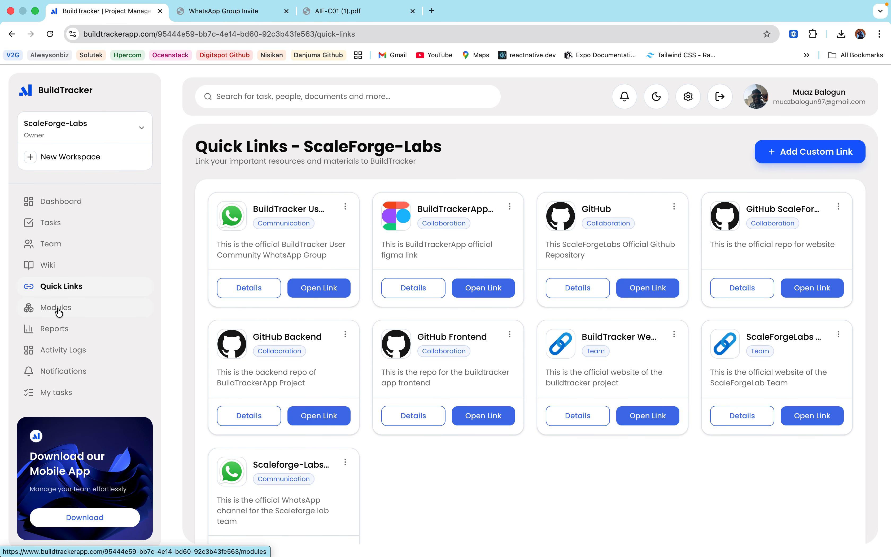
{"action": "left_click", "coordinate": [58, 311]}
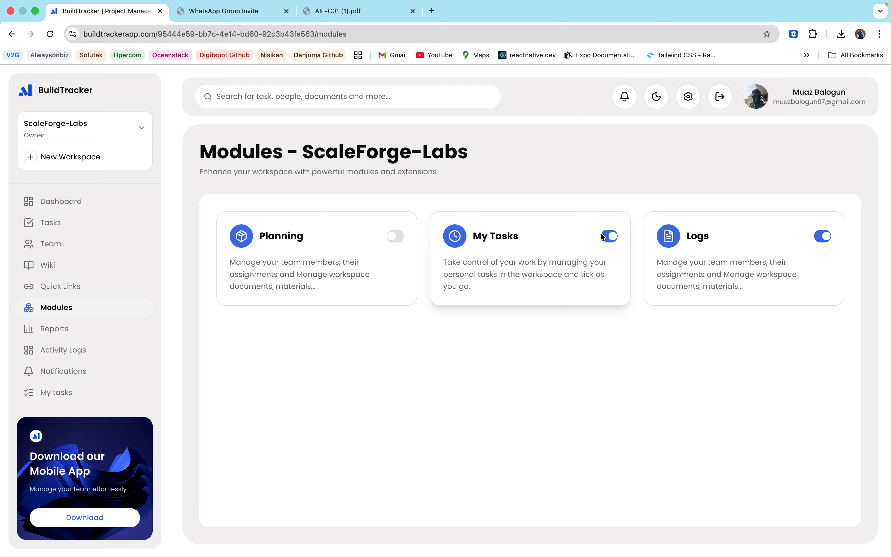
{"action": "left_click", "coordinate": [615, 237]}
{"action": "left_click", "coordinate": [602, 234]}
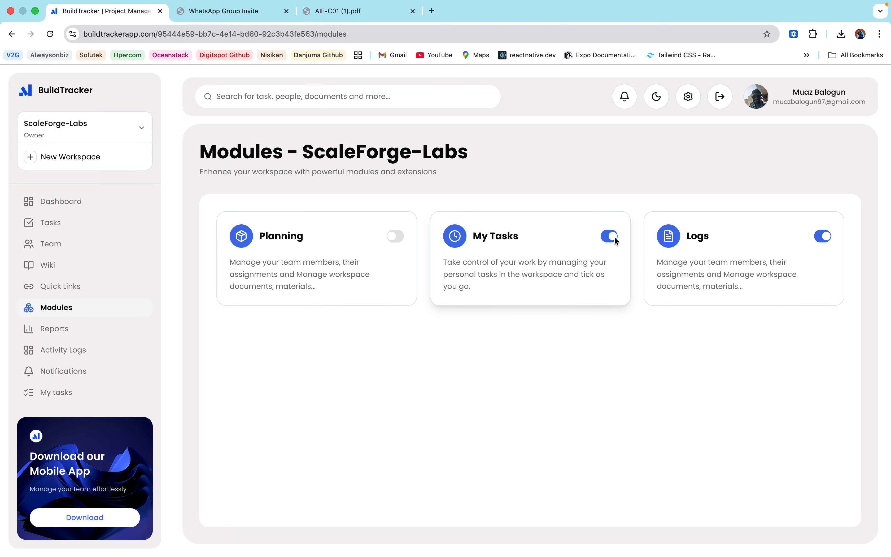
{"action": "left_click", "coordinate": [54, 331]}
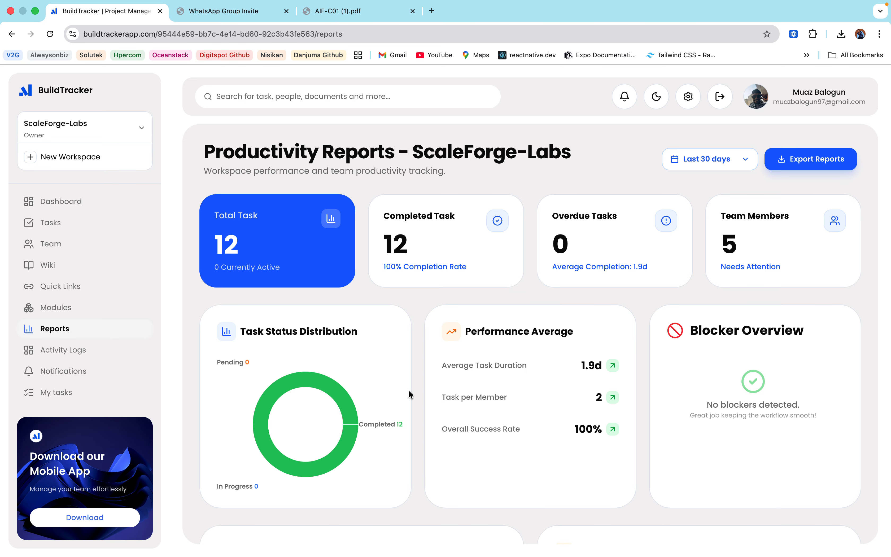
Step: Switch the productivity report date range to All Time
{"action": "scroll", "coordinate": [675, 503], "scroll_direction": "down", "scroll_amount": 4}
{"action": "scroll", "coordinate": [675, 504], "scroll_direction": "down", "scroll_amount": 10}
{"action": "scroll", "coordinate": [676, 503], "scroll_direction": "up", "scroll_amount": 15}
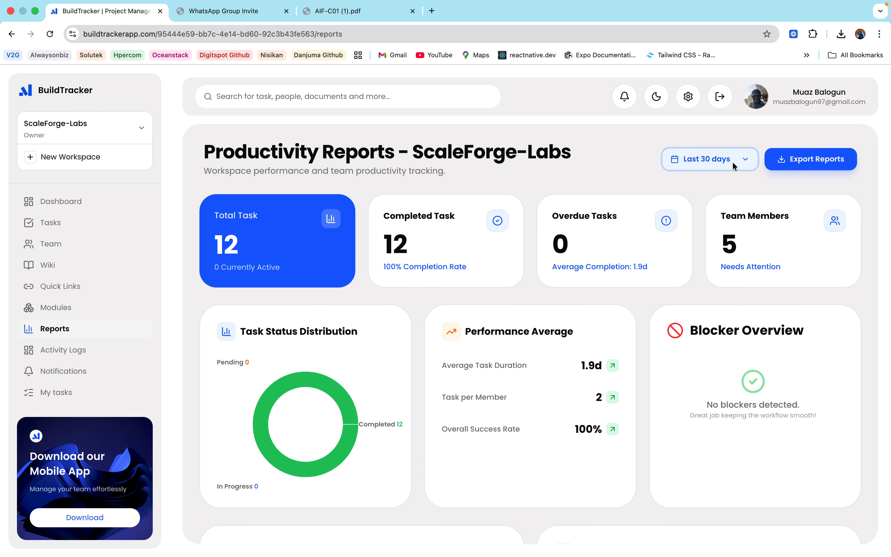
{"action": "left_click", "coordinate": [700, 160]}
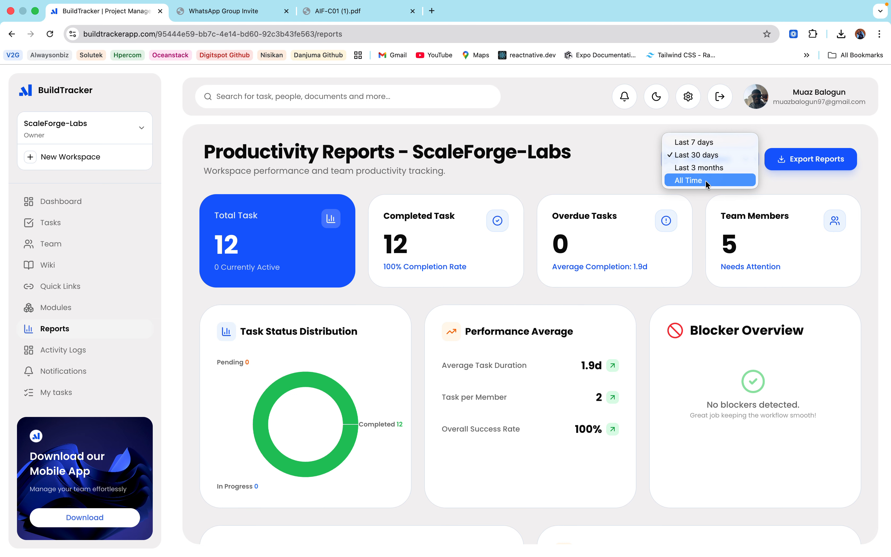
{"action": "left_click", "coordinate": [693, 181]}
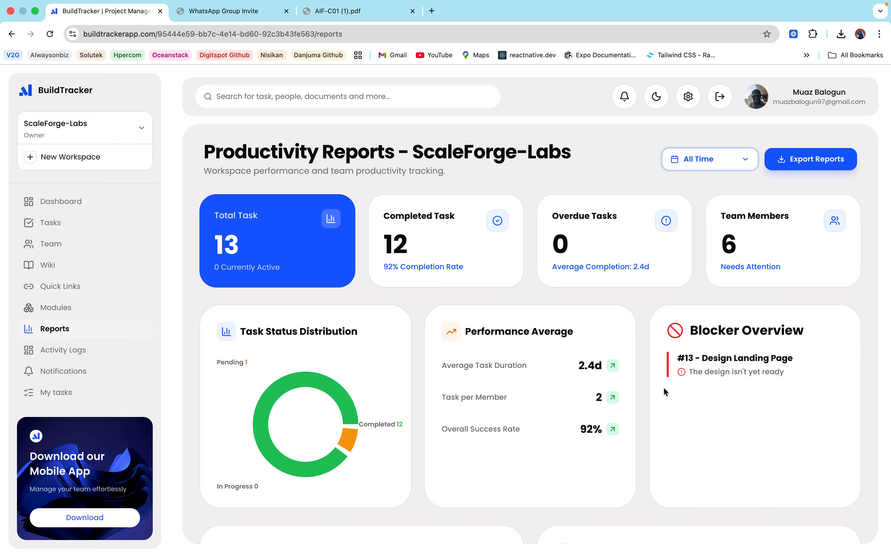
Step: Review the All Time performance report, then go to the workspace Activity Logs
{"action": "scroll", "coordinate": [664, 388], "scroll_direction": "down", "scroll_amount": 3}
{"action": "scroll", "coordinate": [663, 388], "scroll_direction": "up", "scroll_amount": 3}
{"action": "scroll", "coordinate": [478, 316], "scroll_direction": "down", "scroll_amount": 3}
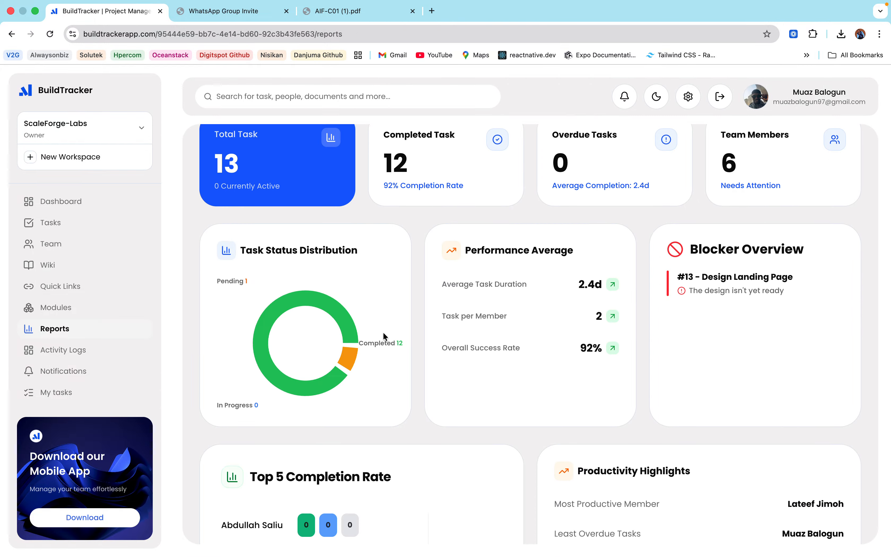
{"action": "scroll", "coordinate": [383, 332], "scroll_direction": "down", "scroll_amount": 8}
{"action": "scroll", "coordinate": [297, 273], "scroll_direction": "up", "scroll_amount": 2}
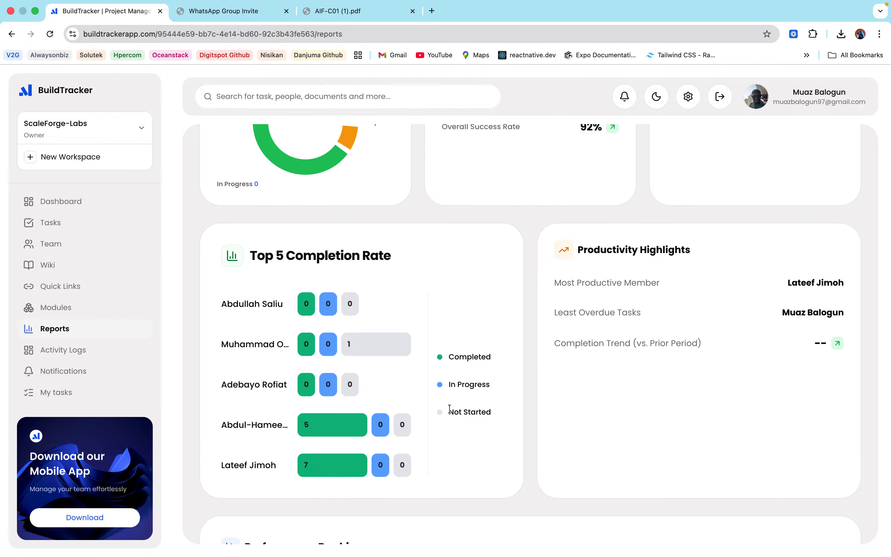
{"action": "scroll", "coordinate": [449, 405], "scroll_direction": "down", "scroll_amount": 1}
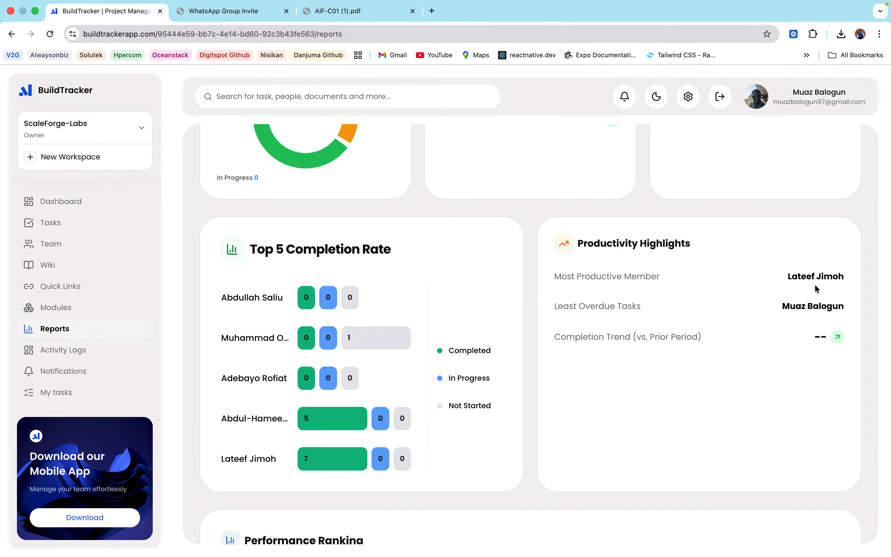
{"action": "scroll", "coordinate": [563, 400], "scroll_direction": "down", "scroll_amount": 10}
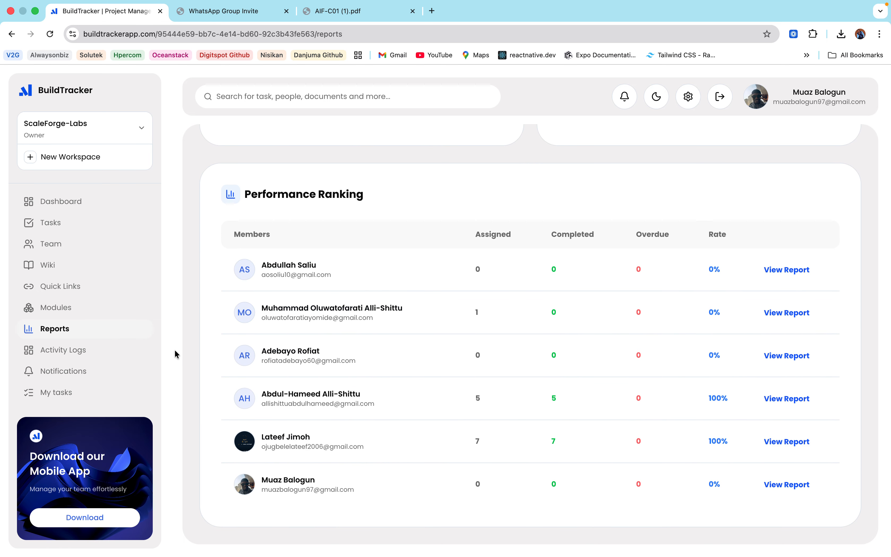
{"action": "left_click", "coordinate": [145, 350]}
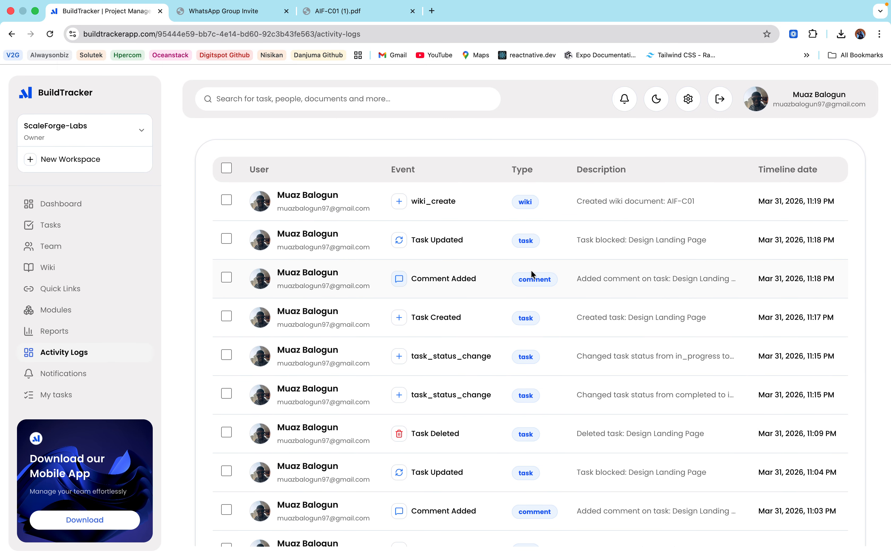
Step: Go to the Notifications page from the sidebar and reload it
{"action": "scroll", "coordinate": [532, 270], "scroll_direction": "down", "scroll_amount": 1}
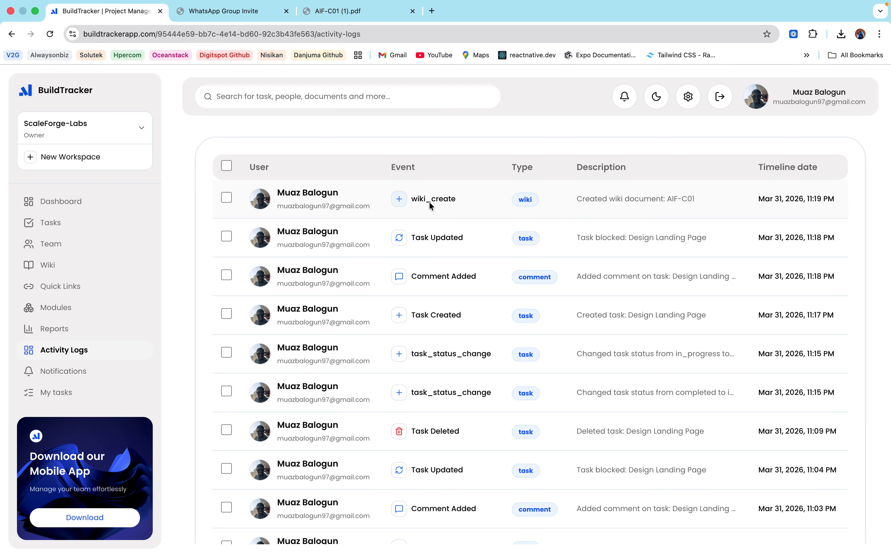
{"action": "left_click", "coordinate": [54, 378]}
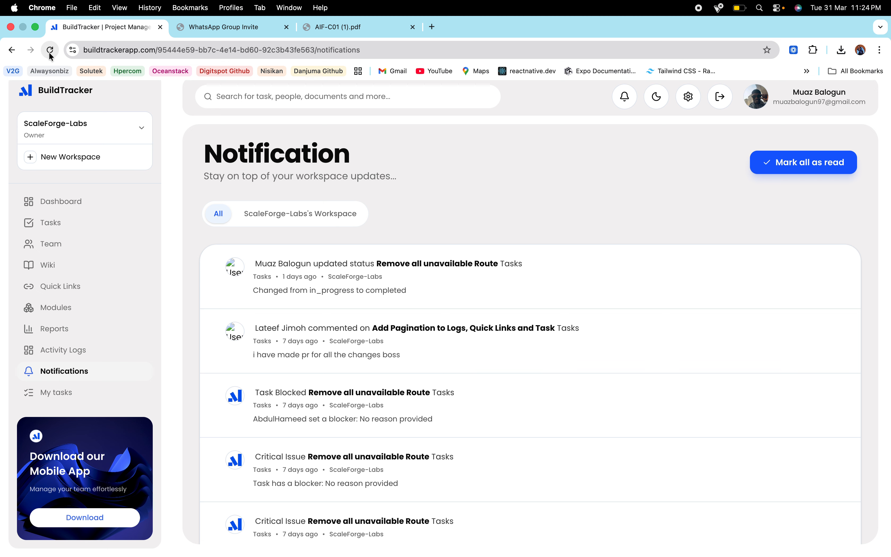
{"action": "left_click", "coordinate": [49, 50]}
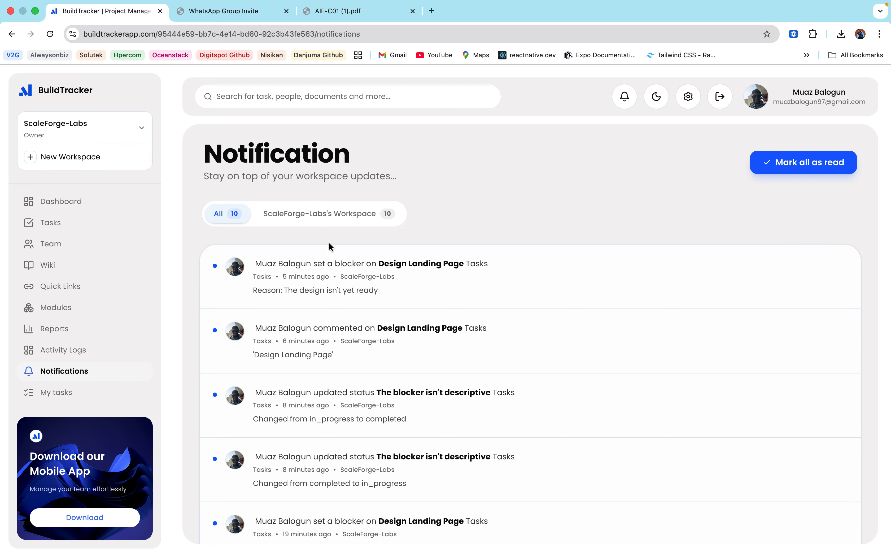
Step: Filter to the ScaleForge-Labs's Workspace tab and mark all its notifications as read
{"action": "scroll", "coordinate": [403, 398], "scroll_direction": "down", "scroll_amount": 8}
{"action": "scroll", "coordinate": [353, 298], "scroll_direction": "up", "scroll_amount": 10}
{"action": "scroll", "coordinate": [274, 426], "scroll_direction": "down", "scroll_amount": 8}
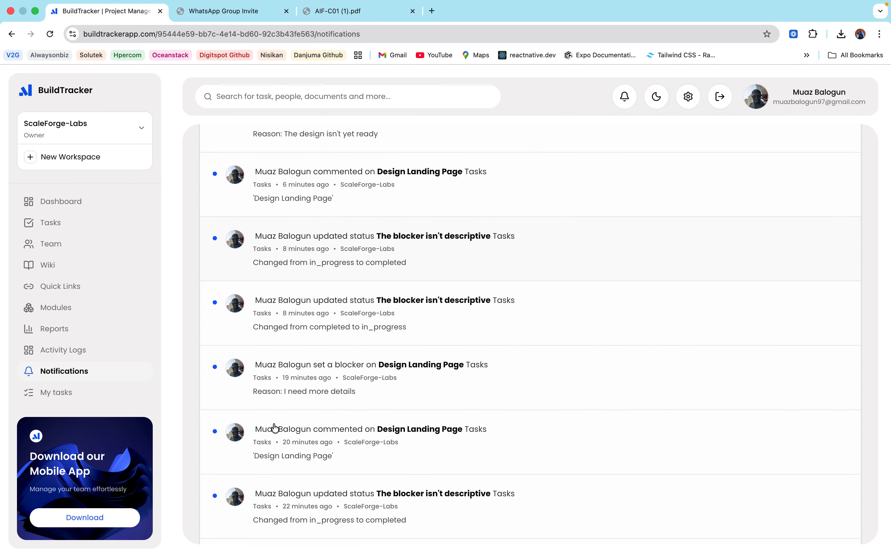
{"action": "scroll", "coordinate": [272, 424], "scroll_direction": "up", "scroll_amount": 15}
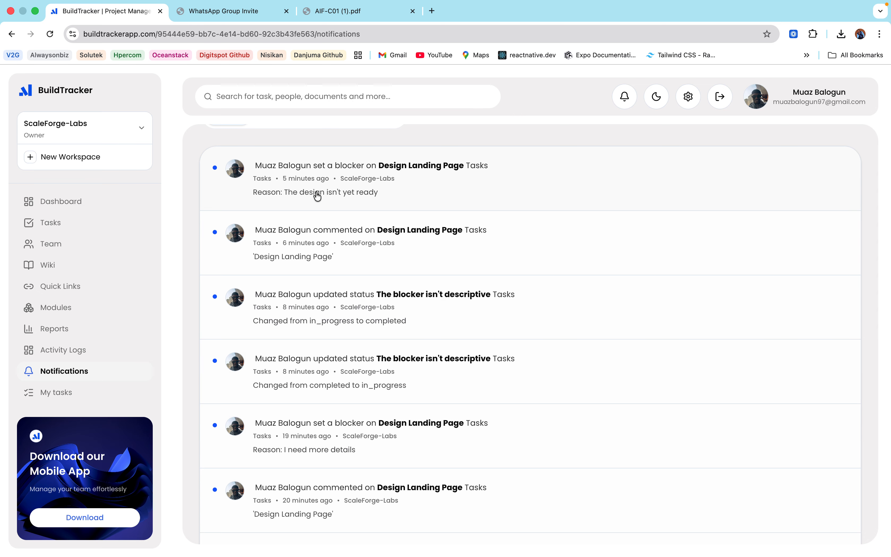
{"action": "left_click", "coordinate": [331, 216]}
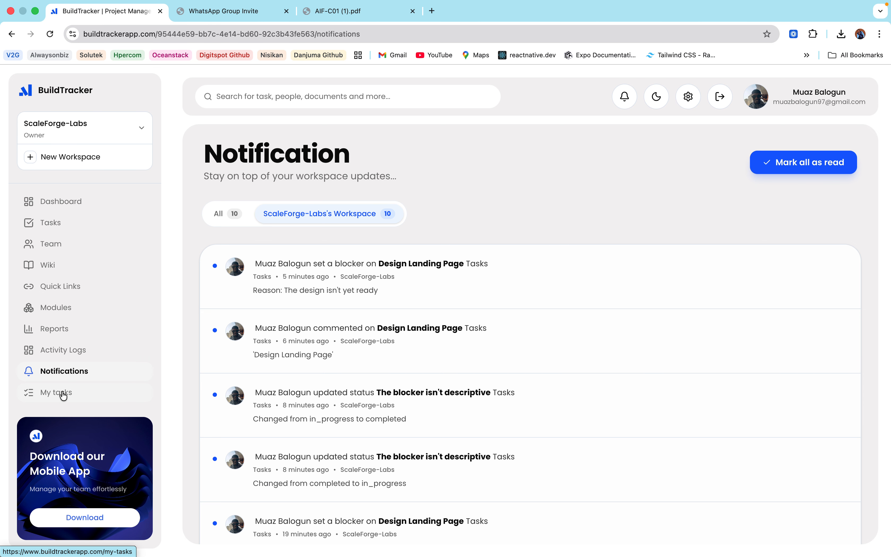
{"action": "left_click", "coordinate": [806, 162]}
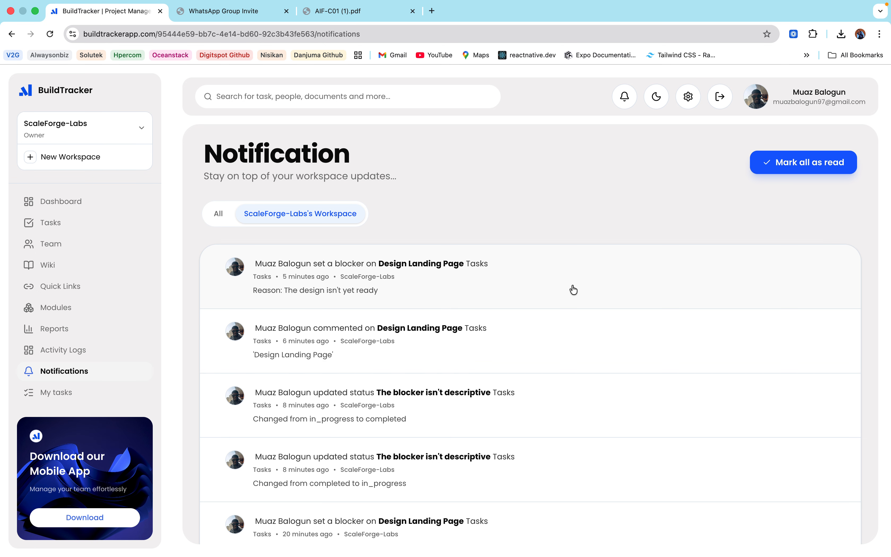
Step: Open the My tasks personal to-do list from the sidebar
{"action": "scroll", "coordinate": [574, 290], "scroll_direction": "down", "scroll_amount": 5}
{"action": "scroll", "coordinate": [573, 291], "scroll_direction": "up", "scroll_amount": 5}
{"action": "left_click", "coordinate": [59, 393]}
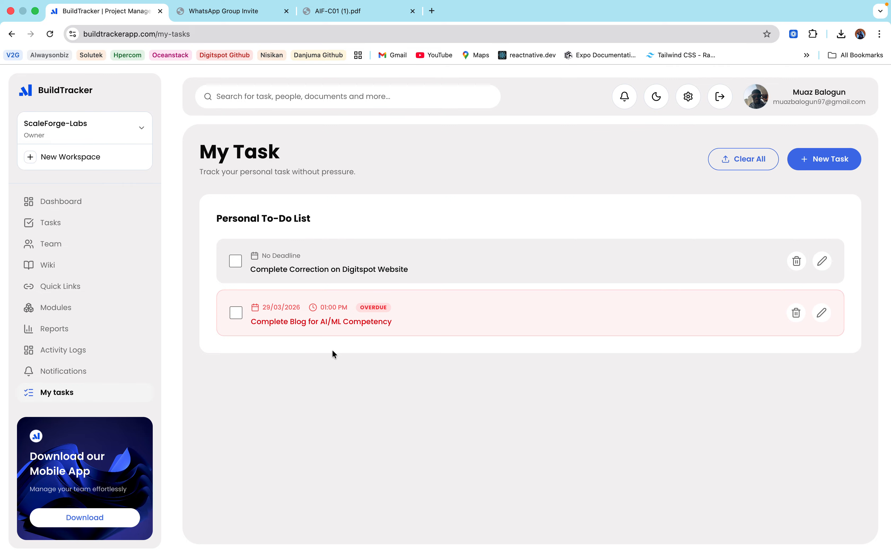
Step: Add a to-do 'test' due 1 April 2026 at 2 PM, then clear all to-dos
{"action": "left_click", "coordinate": [823, 154]}
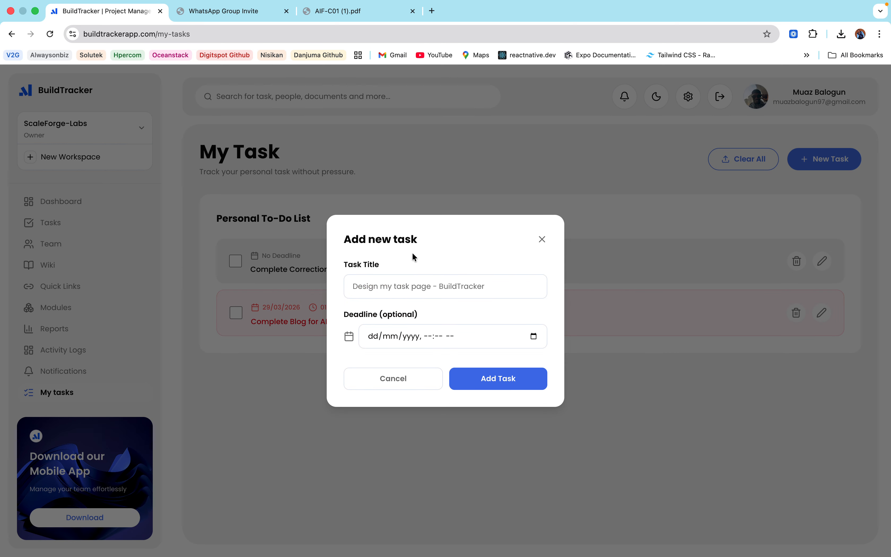
{"action": "left_click", "coordinate": [415, 285]}
{"action": "type", "text": "test"}
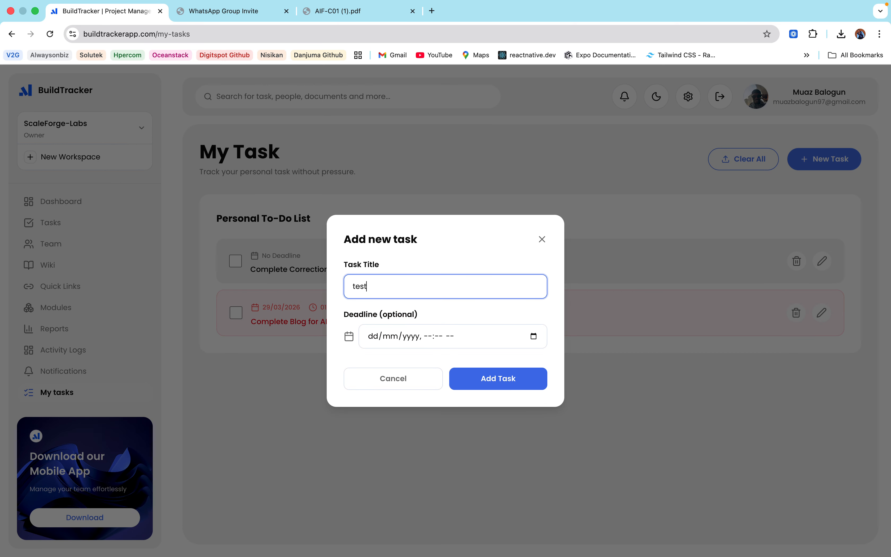
{"action": "left_click", "coordinate": [534, 336]}
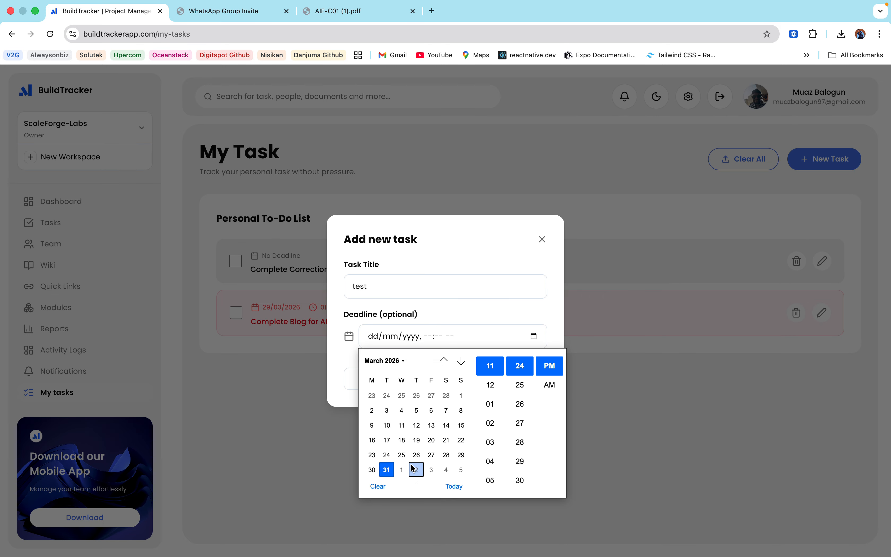
{"action": "left_click", "coordinate": [402, 470]}
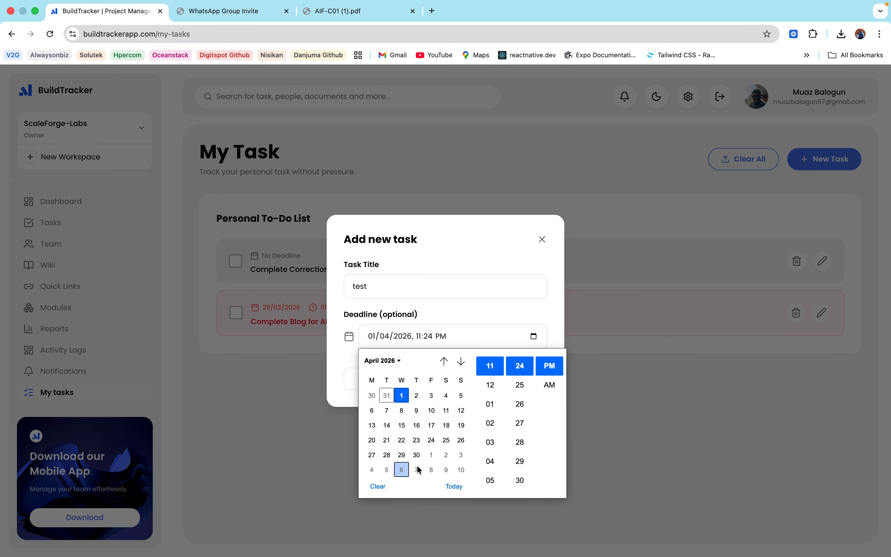
{"action": "left_click", "coordinate": [493, 421]}
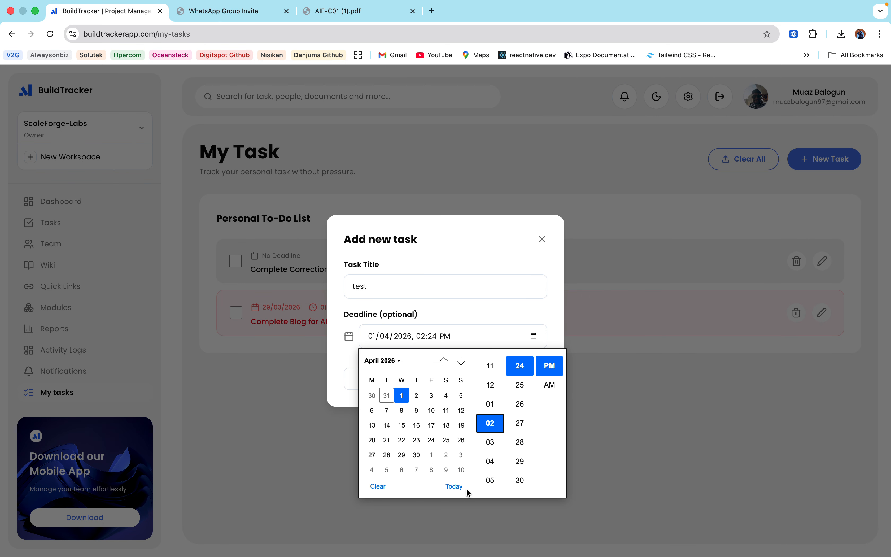
{"action": "left_click", "coordinate": [597, 523]}
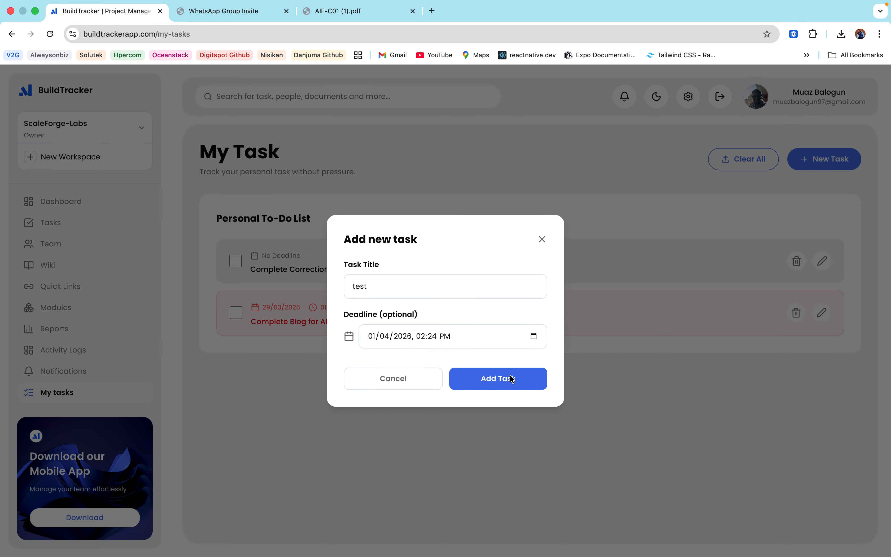
{"action": "left_click", "coordinate": [491, 386]}
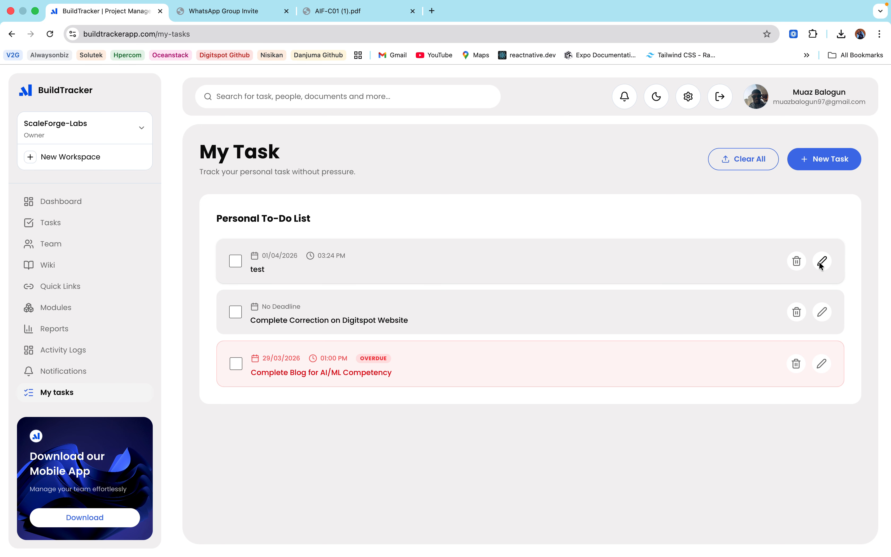
{"action": "left_click", "coordinate": [753, 163]}
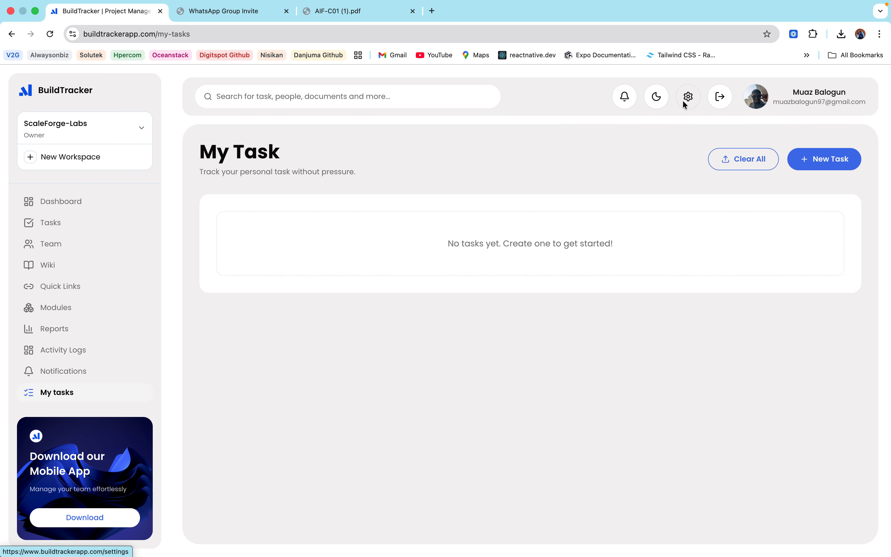
{"action": "left_click", "coordinate": [206, 34]}
Step: Change the address to /plans, then fix the 404 by choosing the /pricing suggestion
{"action": "key", "text": "Right"}
{"action": "key", "text": "BackSpace"}
{"action": "key", "text": "BackSpace"}
{"action": "key", "text": "BackSpace"}
{"action": "key", "text": "BackSpace"}
{"action": "key", "text": "BackSpace"}
{"action": "key", "text": "BackSpace"}
{"action": "key", "text": "BackSpace"}
{"action": "key", "text": "BackSpace"}
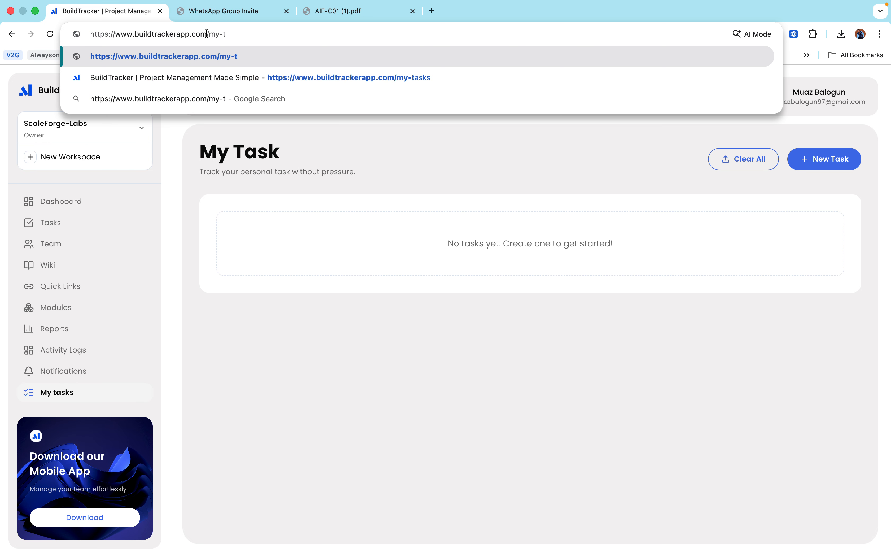
{"action": "type", "text": "pla"}
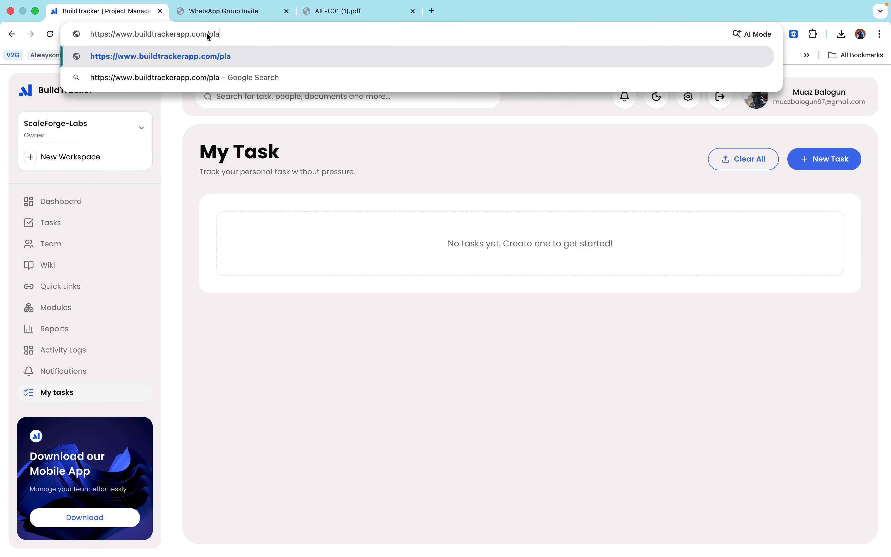
{"action": "type", "text": "ns"}
{"action": "key", "text": "Return"}
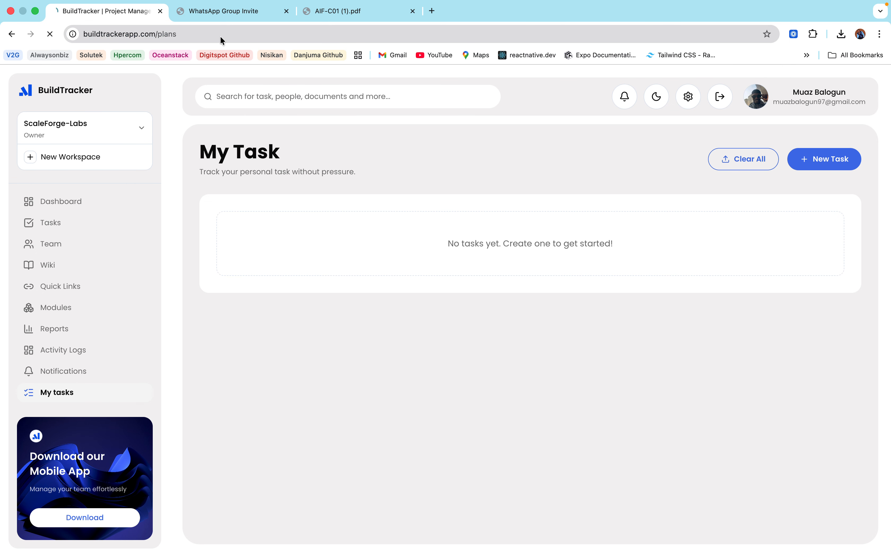
{"action": "left_click", "coordinate": [181, 32]}
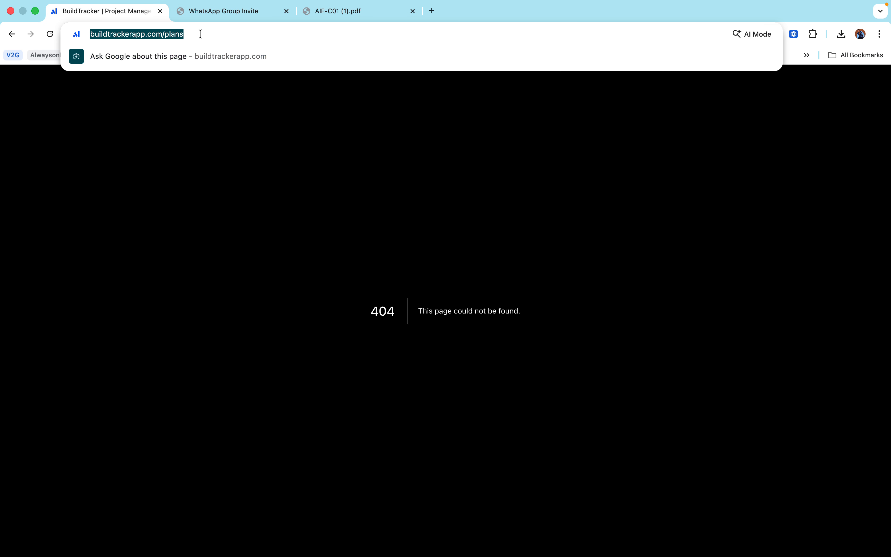
{"action": "key", "text": "Right"}
{"action": "key", "text": "BackSpace"}
{"action": "key", "text": "BackSpace"}
{"action": "key", "text": "BackSpace"}
{"action": "key", "text": "BackSpace"}
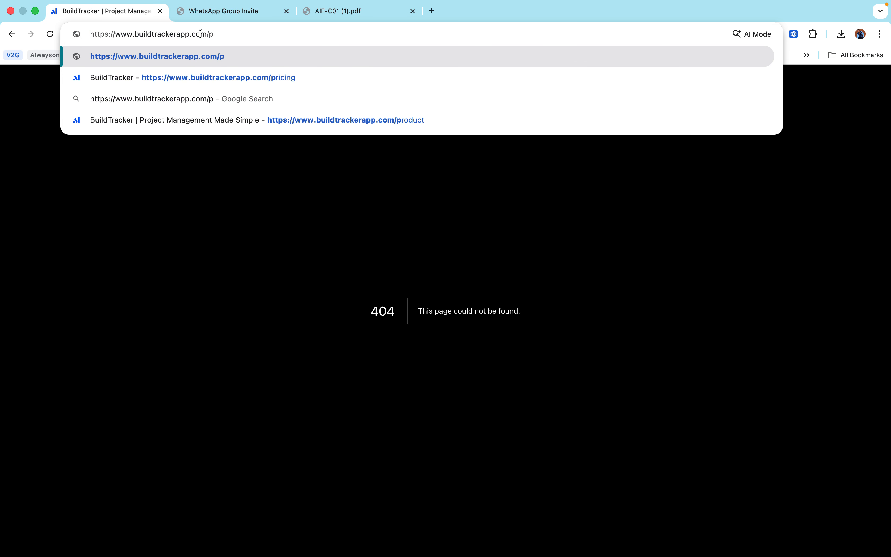
{"action": "left_click", "coordinate": [225, 77]}
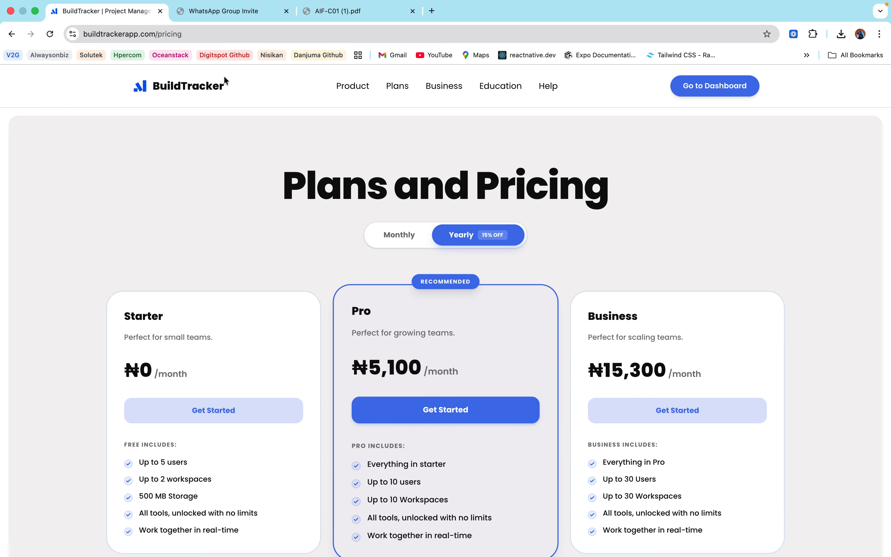
Step: Switch plan prices to Monthly billing, making Pro ₦6,000 and Business ₦18,000 per month
{"action": "scroll", "coordinate": [503, 316], "scroll_direction": "down", "scroll_amount": 3}
{"action": "scroll", "coordinate": [503, 316], "scroll_direction": "up", "scroll_amount": 3}
{"action": "scroll", "coordinate": [503, 317], "scroll_direction": "down", "scroll_amount": 3}
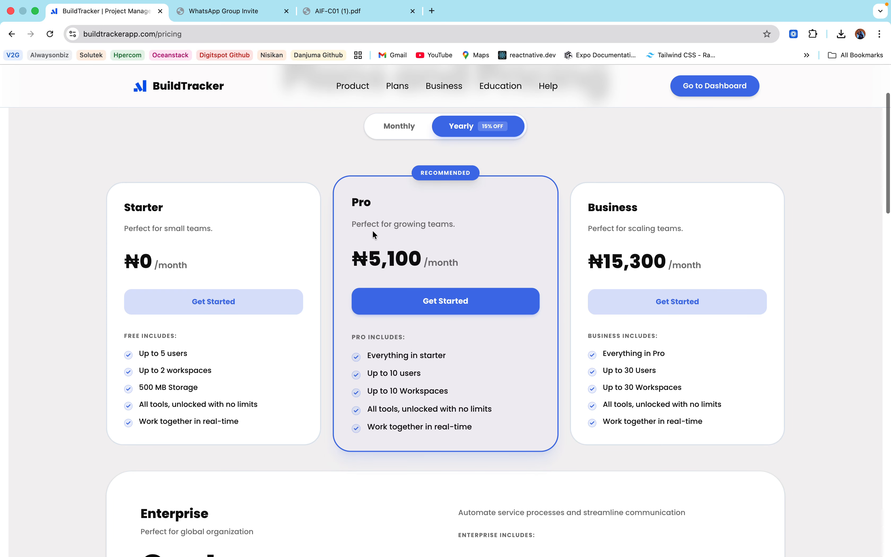
{"action": "scroll", "coordinate": [501, 254], "scroll_direction": "up", "scroll_amount": 1}
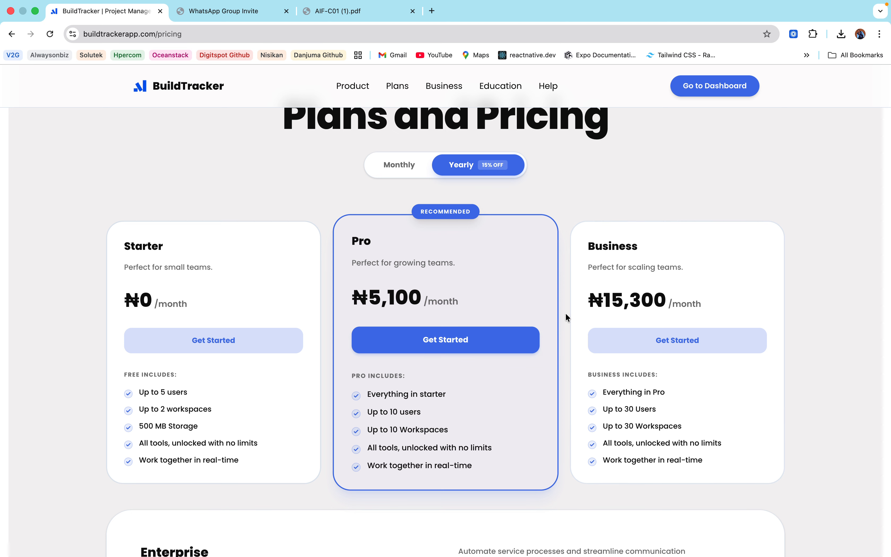
{"action": "left_click", "coordinate": [412, 165]}
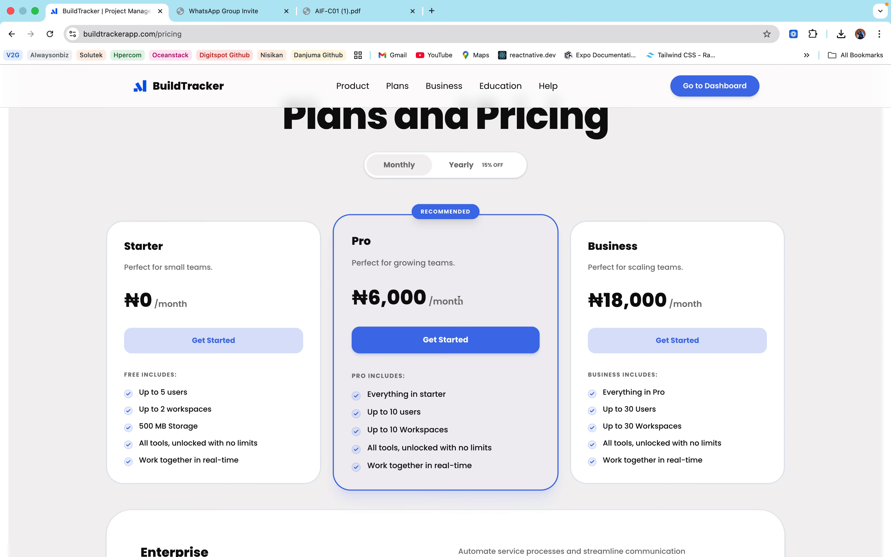
{"action": "scroll", "coordinate": [706, 310], "scroll_direction": "down", "scroll_amount": 10}
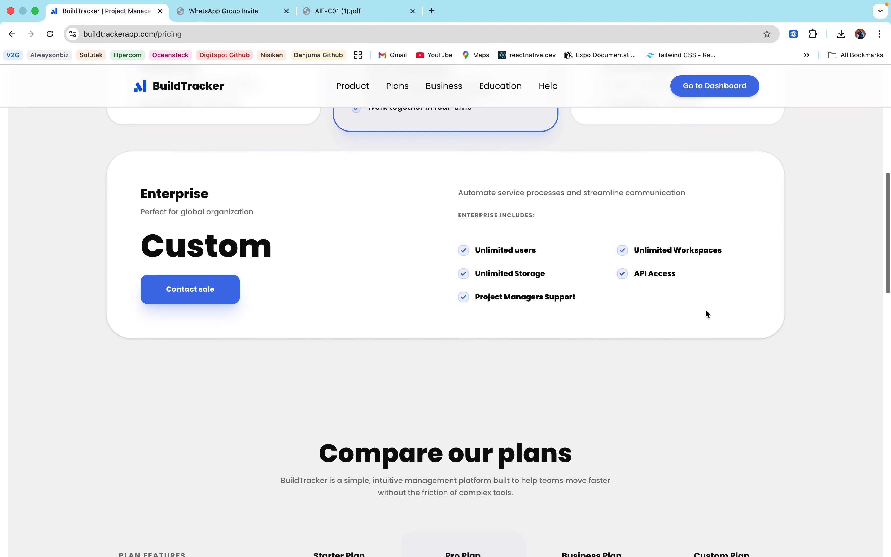
{"action": "scroll", "coordinate": [706, 318], "scroll_direction": "up", "scroll_amount": 12}
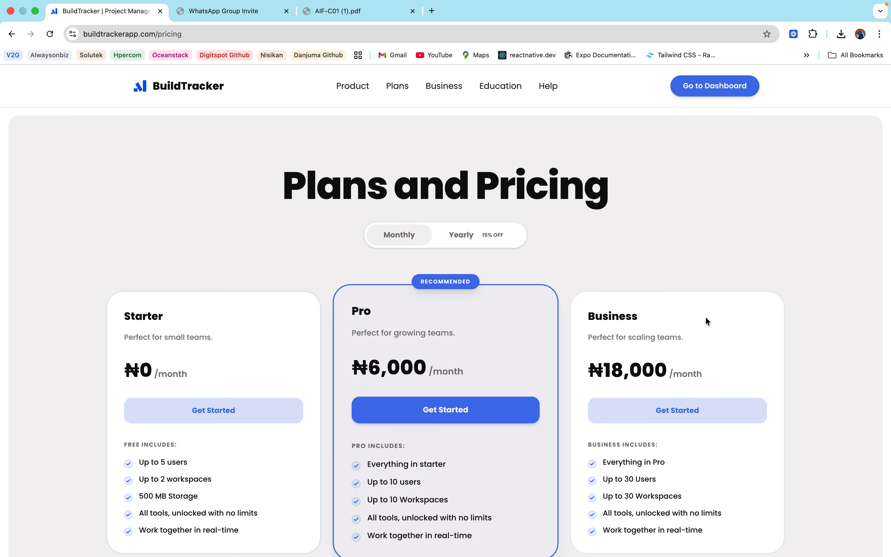